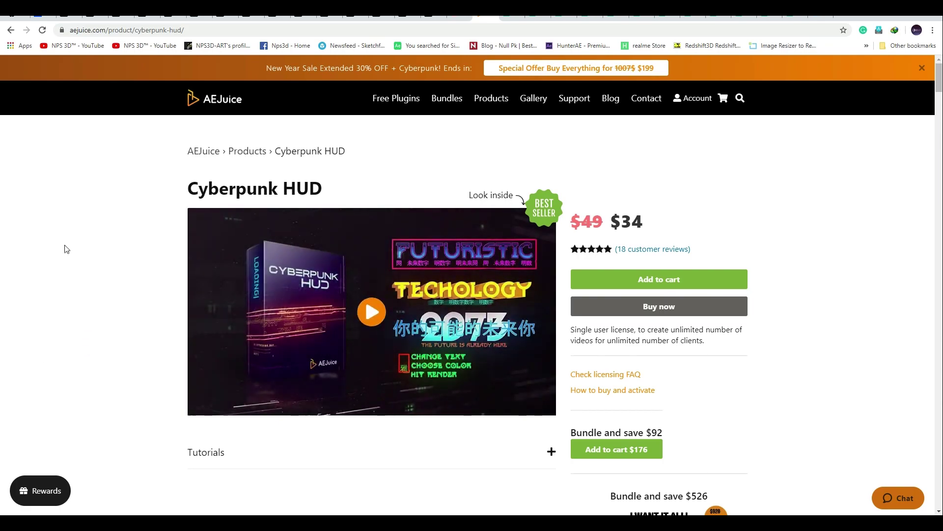
scroll(95, 310, down, 2)
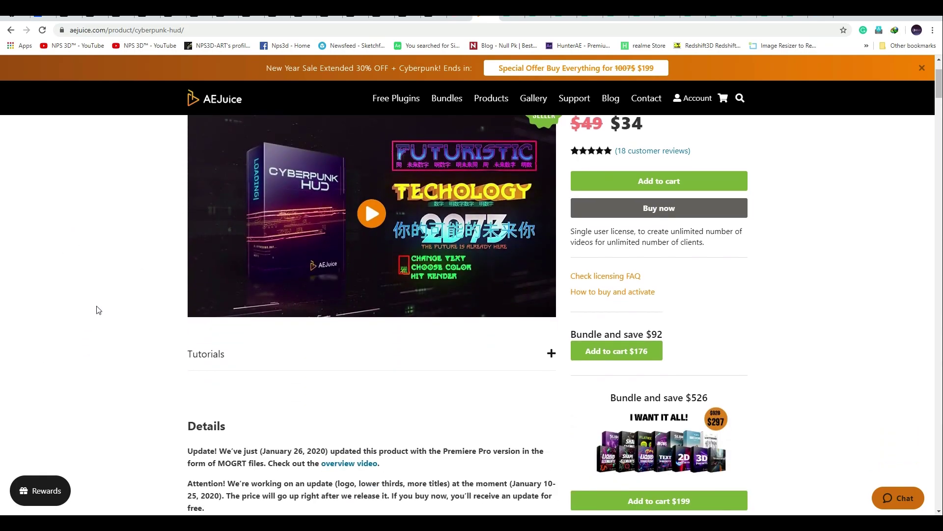
scroll(95, 310, up, 1)
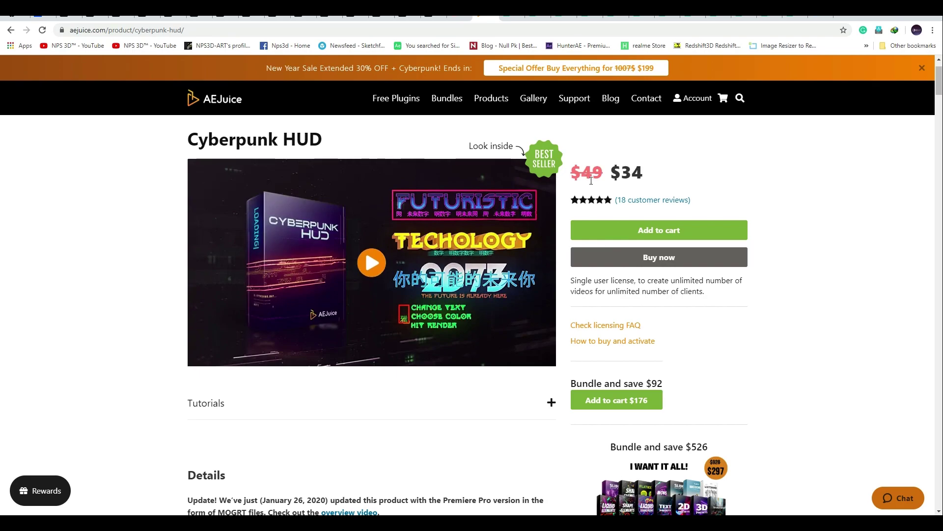
scroll(764, 348, down, 5)
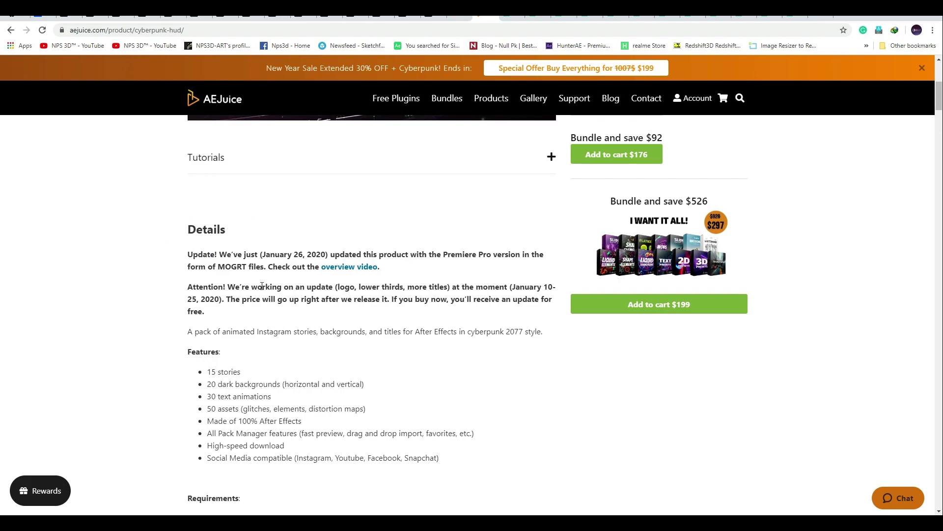
scroll(262, 286, down, 1)
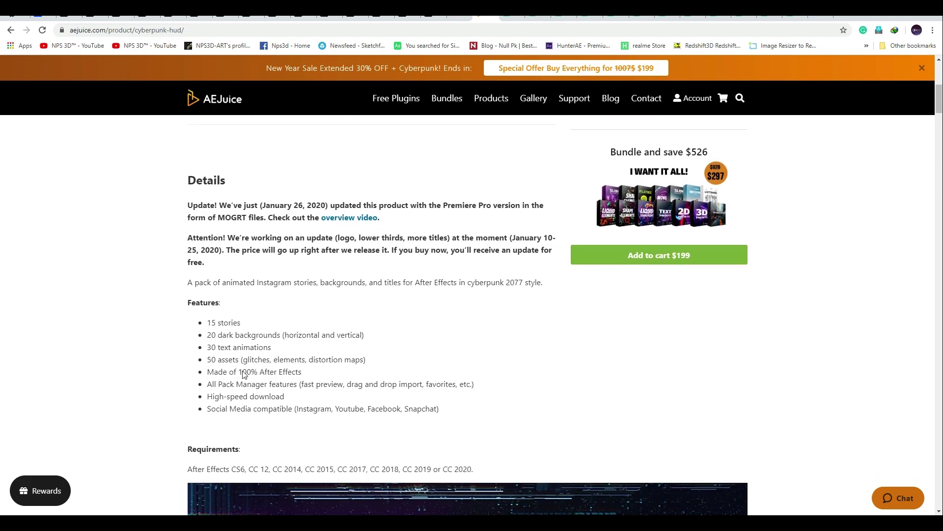
scroll(244, 375, down, 5)
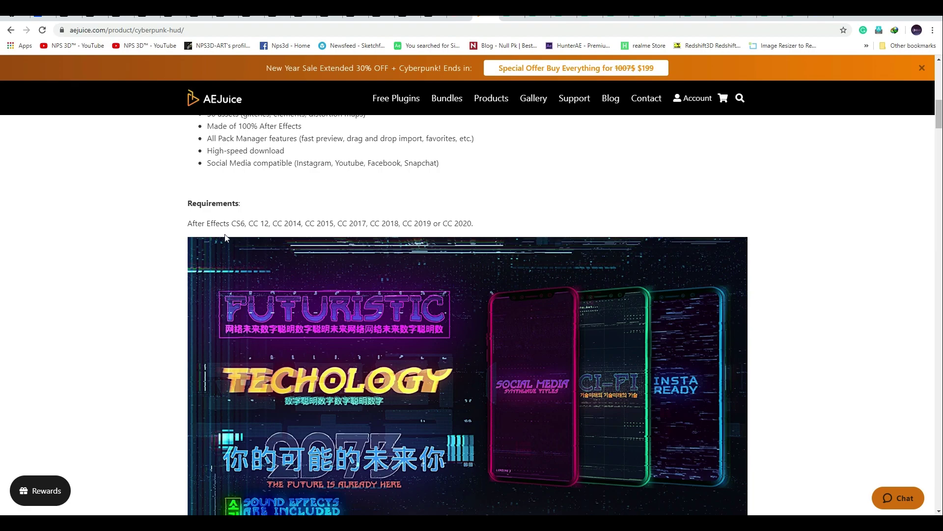
drag(229, 227, 508, 227)
click(144, 254)
scroll(158, 319, down, 15)
scroll(146, 306, down, 5)
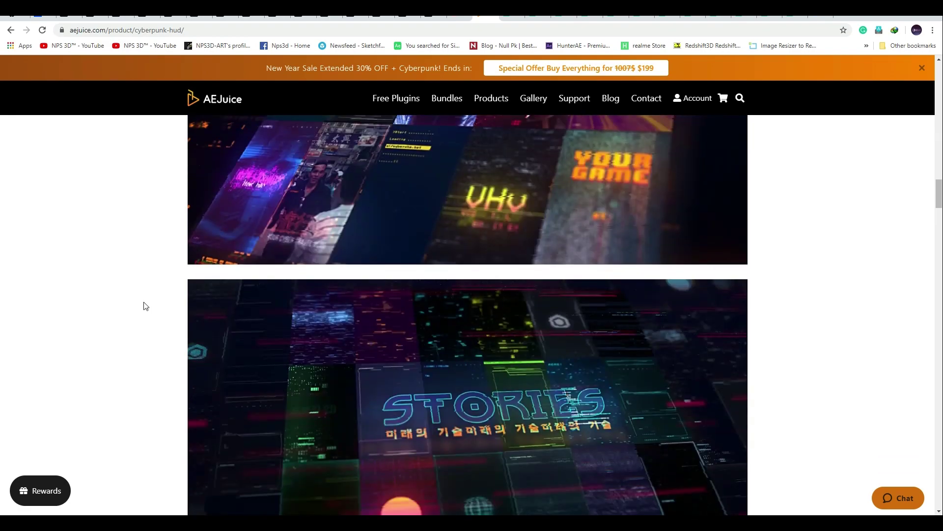
scroll(128, 302, down, 15)
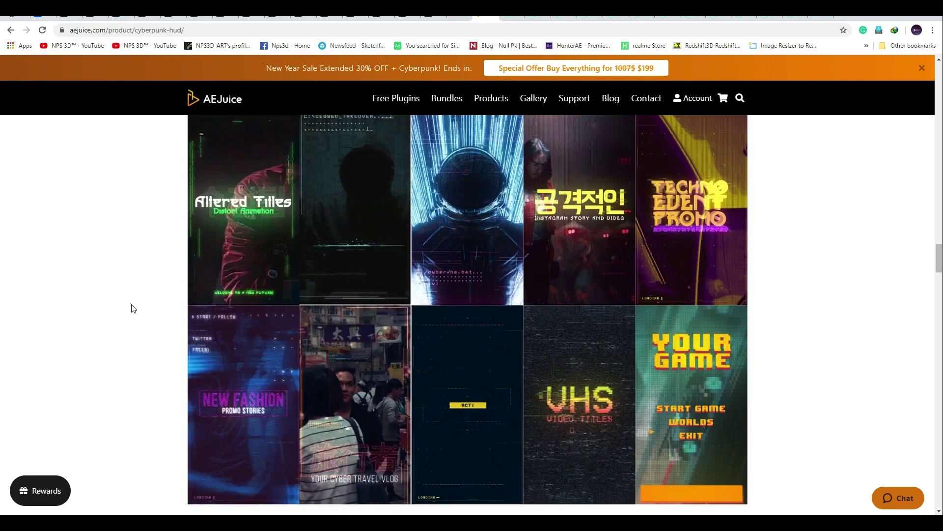
scroll(137, 313, down, 9)
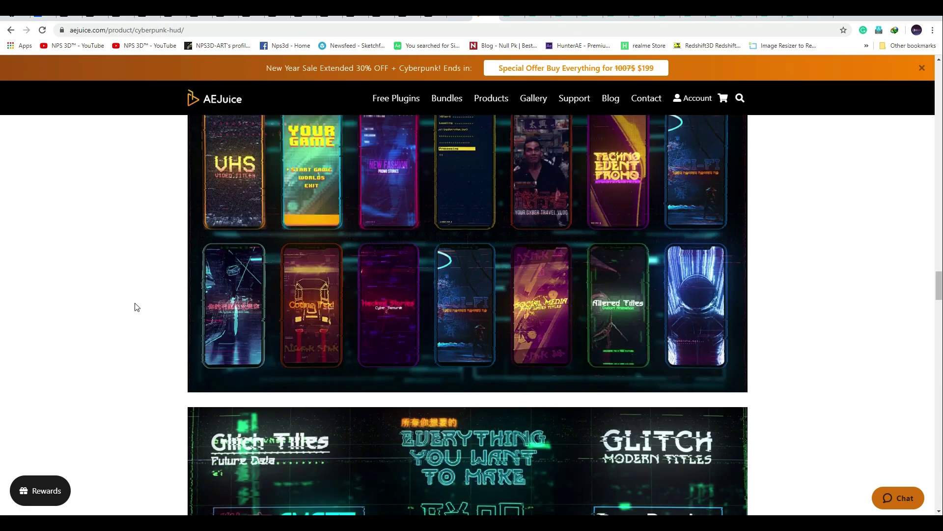
scroll(120, 282, down, 6)
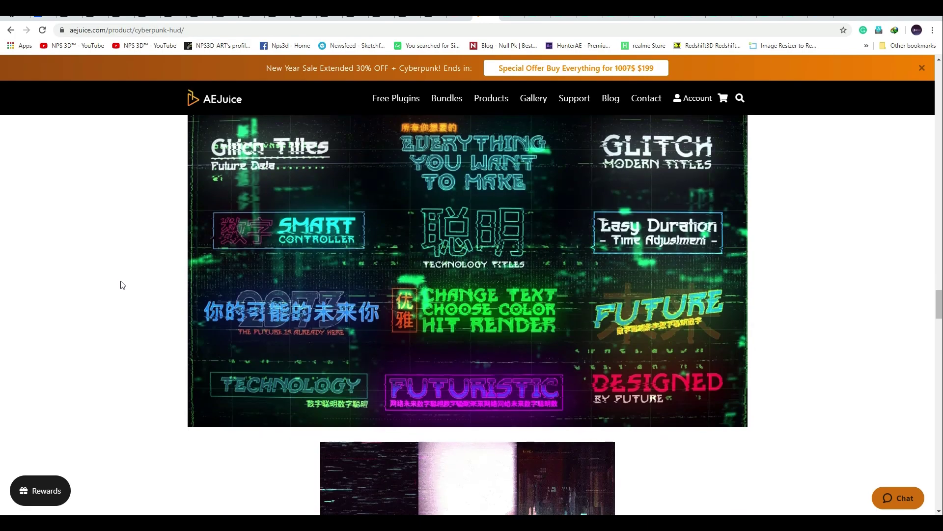
scroll(125, 285, up, 20)
scroll(131, 288, up, 15)
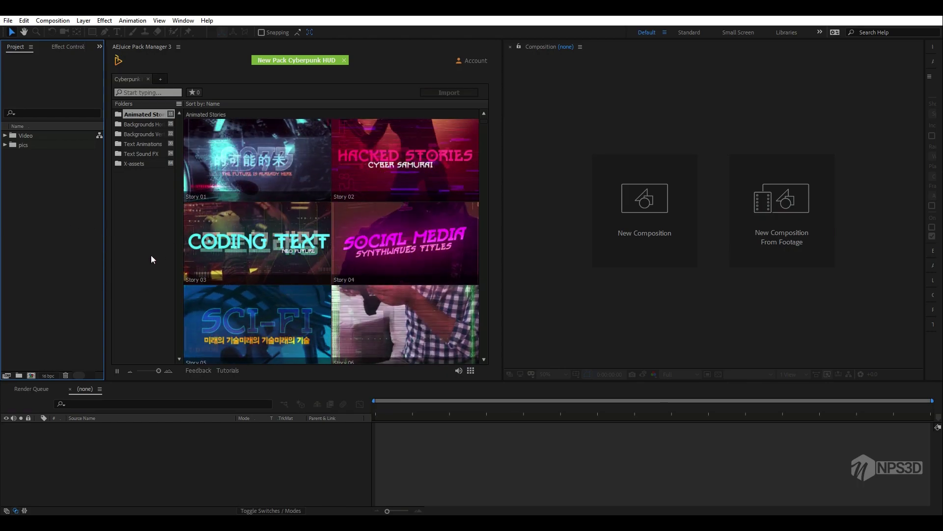
- Add a new Pack Manager tab and open the free Starter Pack in it
click(160, 80)
scroll(166, 331, down, 3)
scroll(184, 313, up, 4)
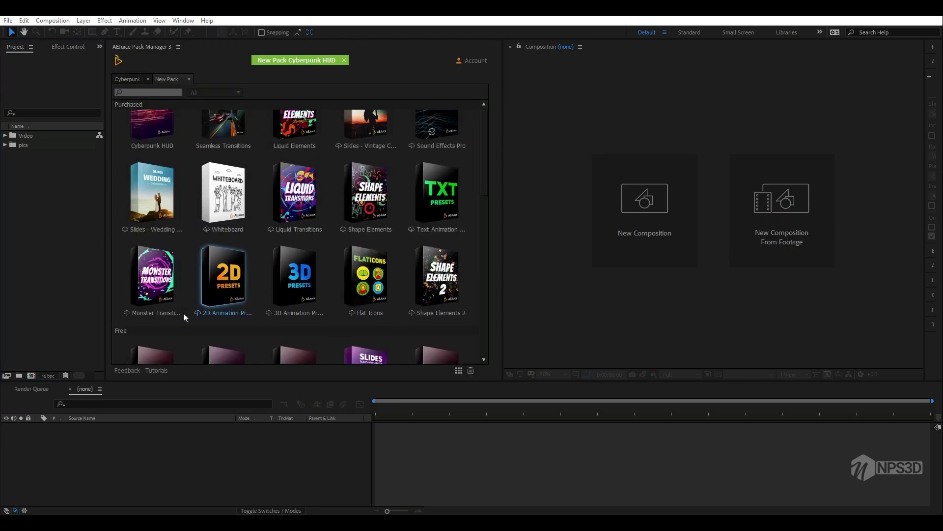
scroll(205, 318, down, 3)
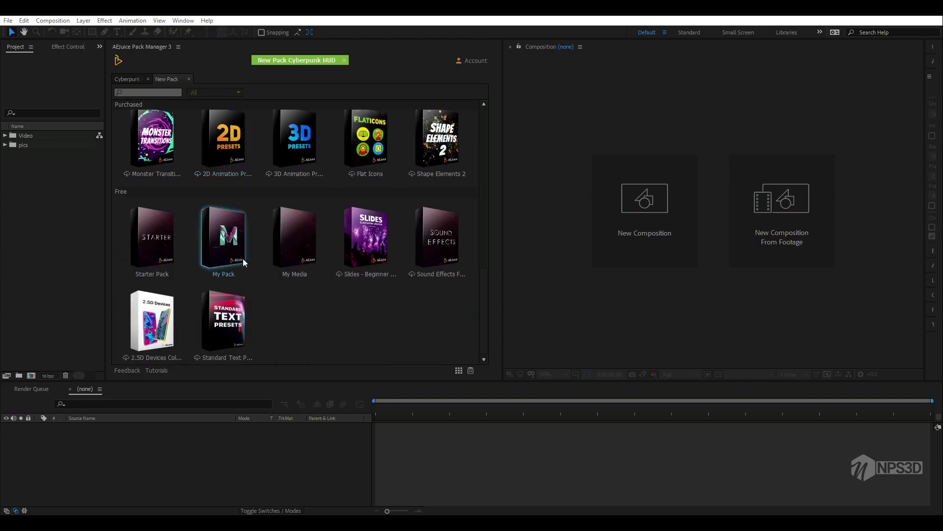
click(157, 263)
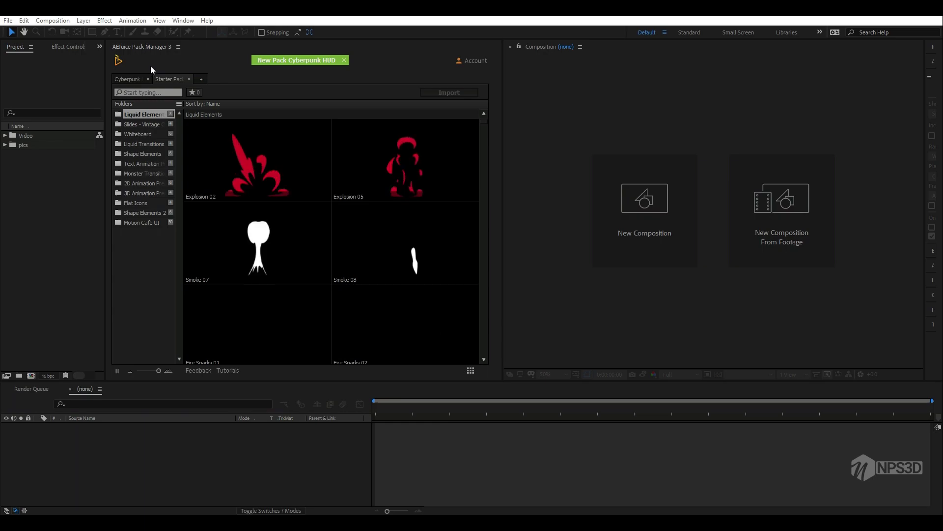
- Browse the Starter Pack folders from Slides - Vintage down to Motion Cafe UI
click(129, 123)
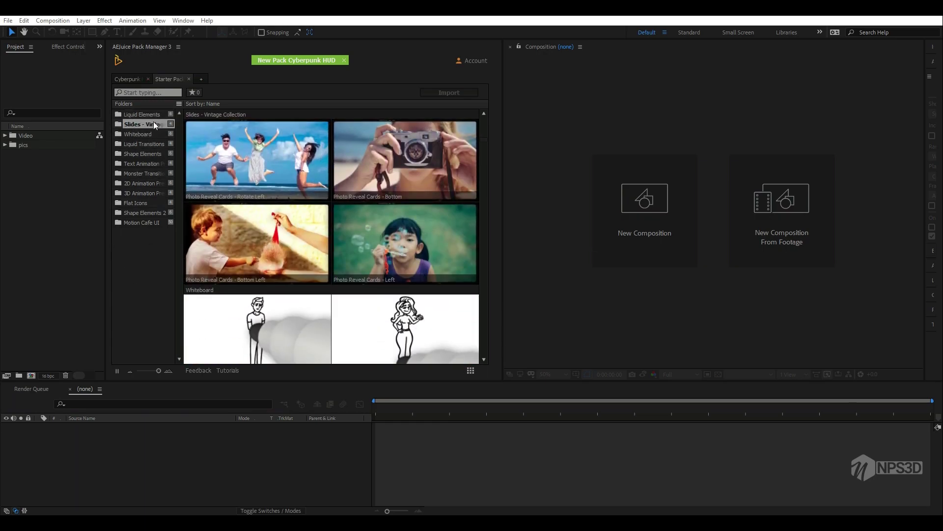
click(140, 154)
click(139, 163)
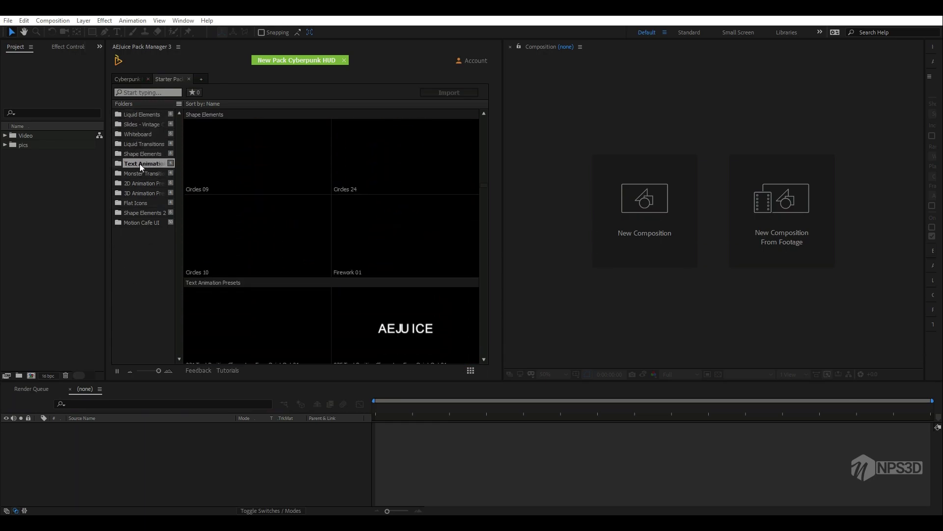
click(139, 172)
click(138, 183)
click(137, 195)
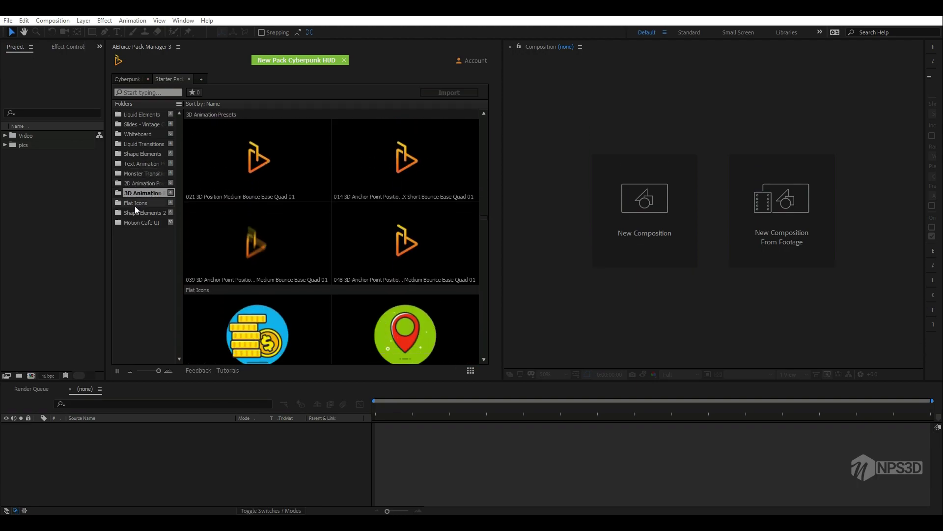
click(136, 203)
click(138, 213)
click(141, 222)
- Step back up through the Starter Pack folders, then return to the Cyberpunk HUD pack
click(142, 213)
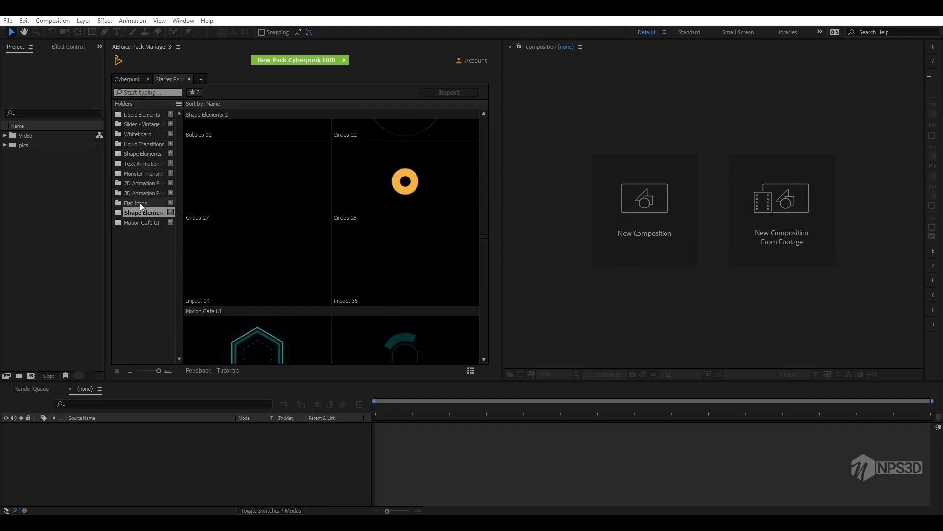
click(140, 202)
click(139, 192)
click(138, 183)
click(138, 173)
click(138, 163)
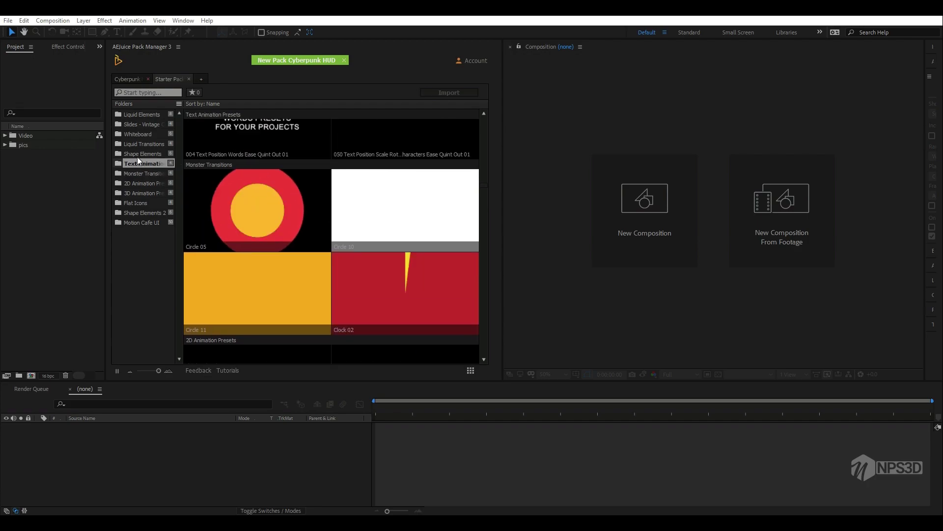
click(137, 153)
click(126, 79)
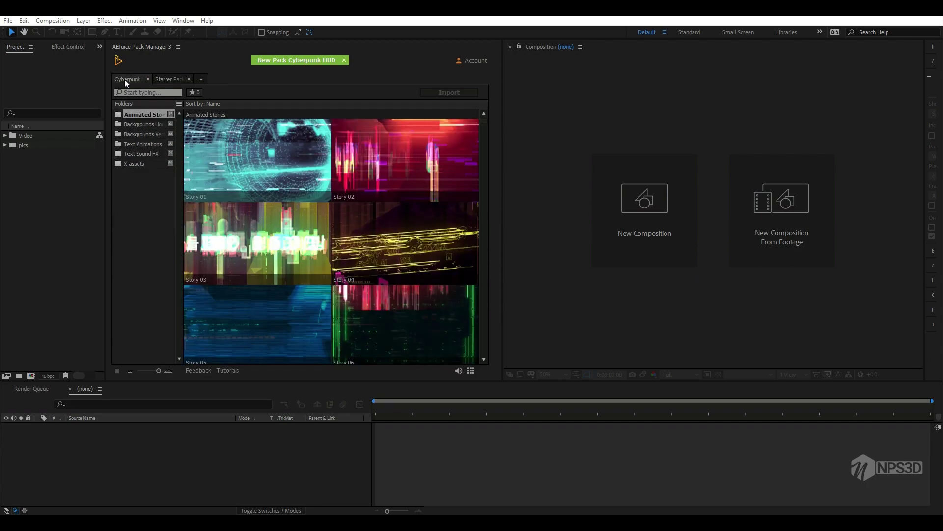
- Add a third pack tab, then browse the Starter Pack's Text Animation, 2D, Flat Icons and Motion Cafe UI folders
click(201, 79)
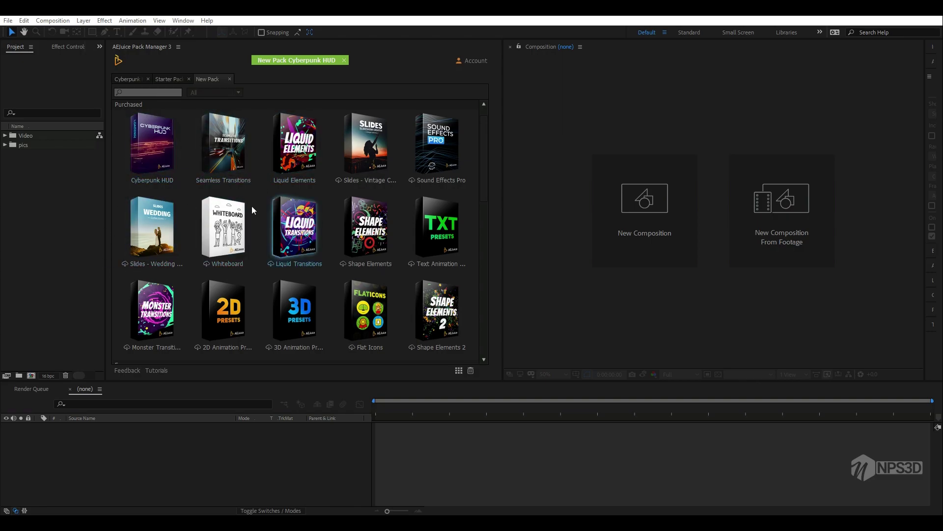
click(171, 79)
click(144, 164)
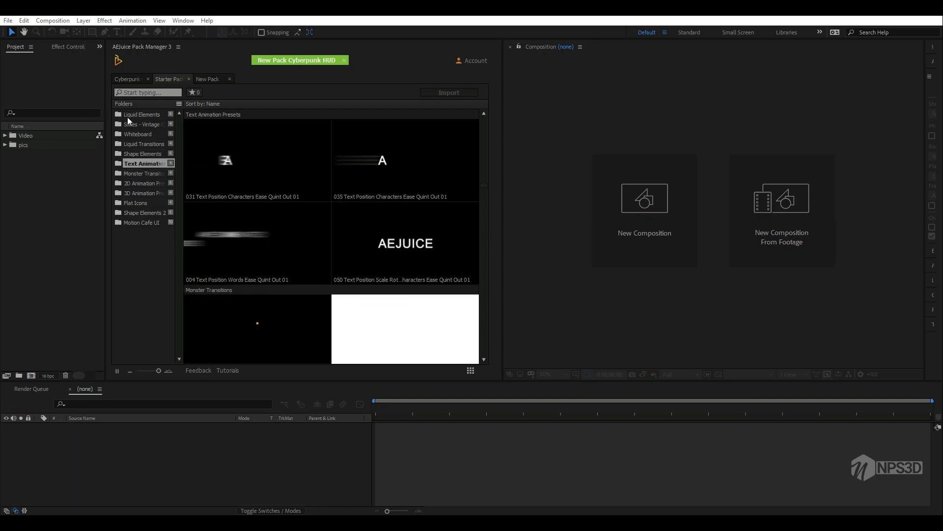
click(140, 183)
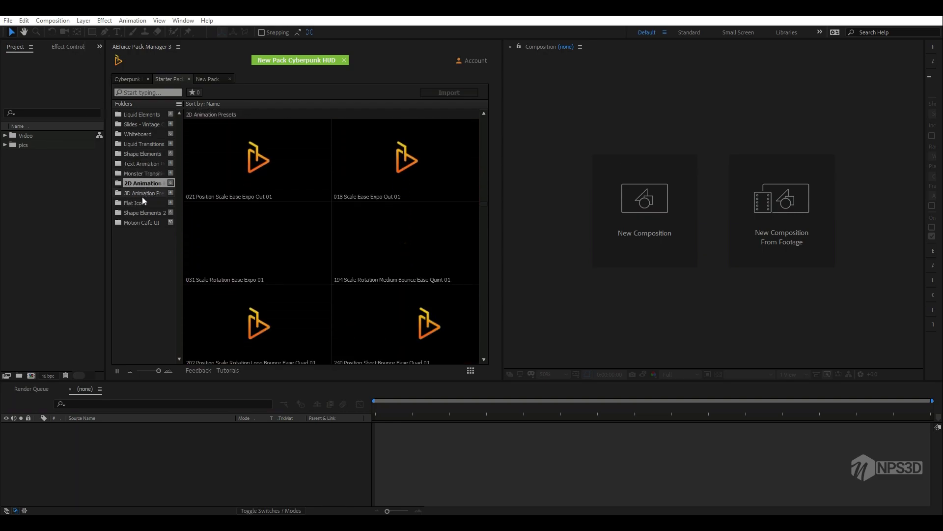
click(144, 201)
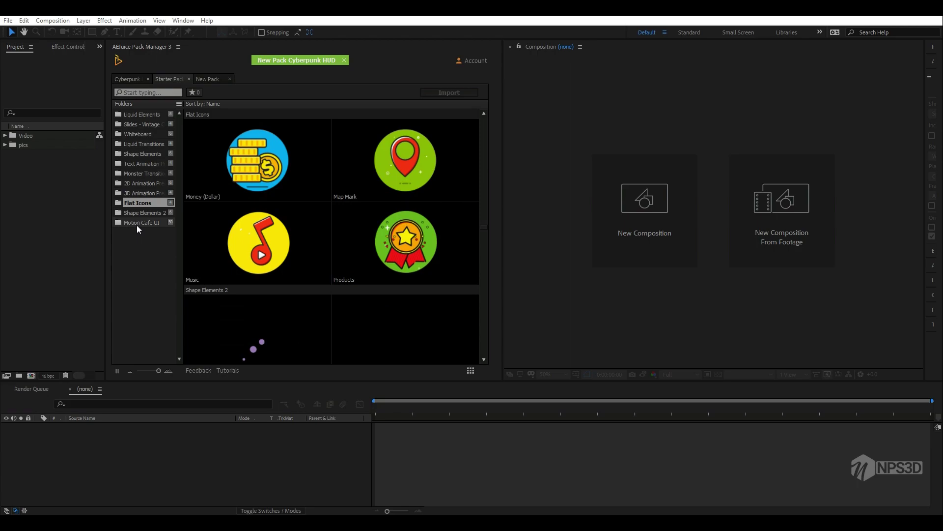
click(149, 213)
click(146, 221)
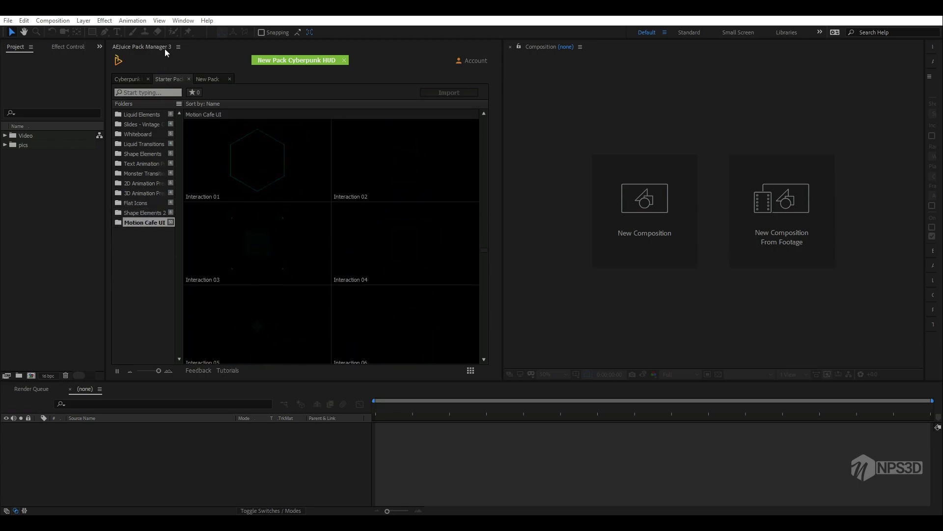
click(149, 239)
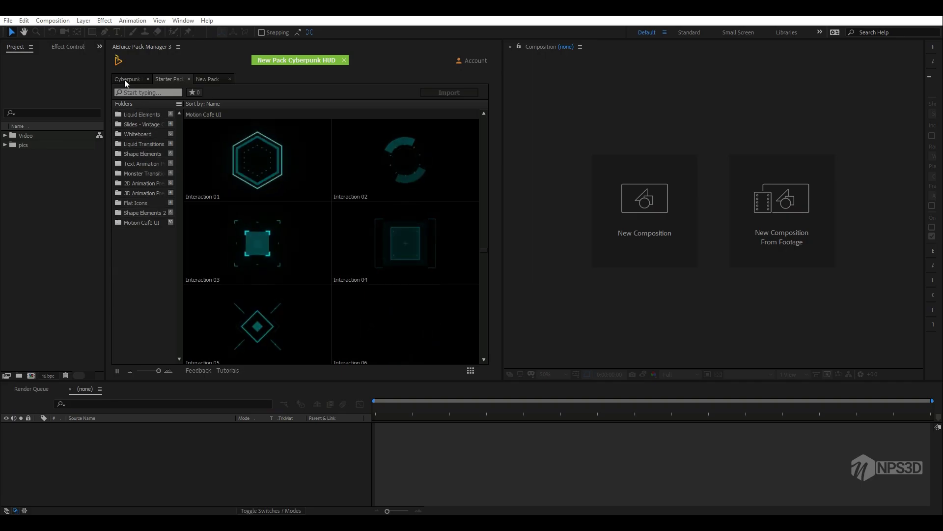
- In the Cyberpunk HUD pack, browse Backgrounds Horizontal/Vertical, Text Animations and Text Sound FX
click(167, 79)
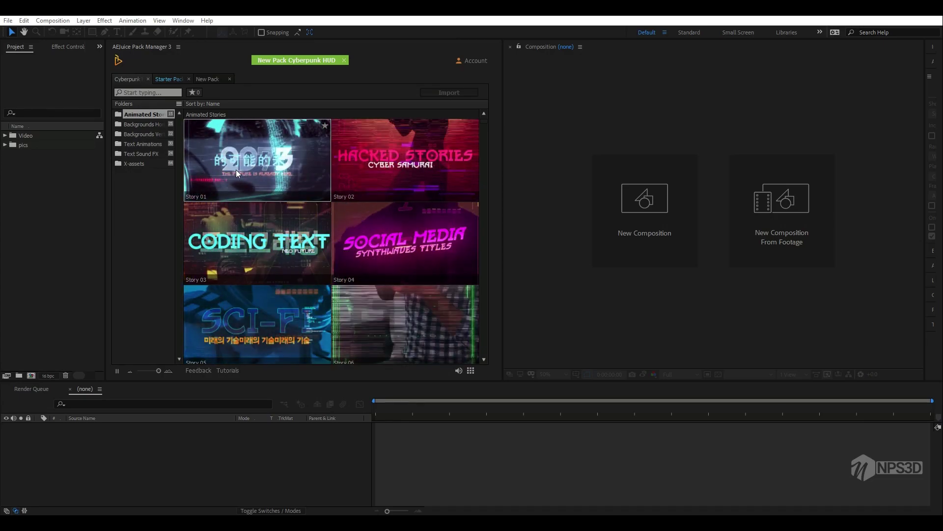
click(149, 124)
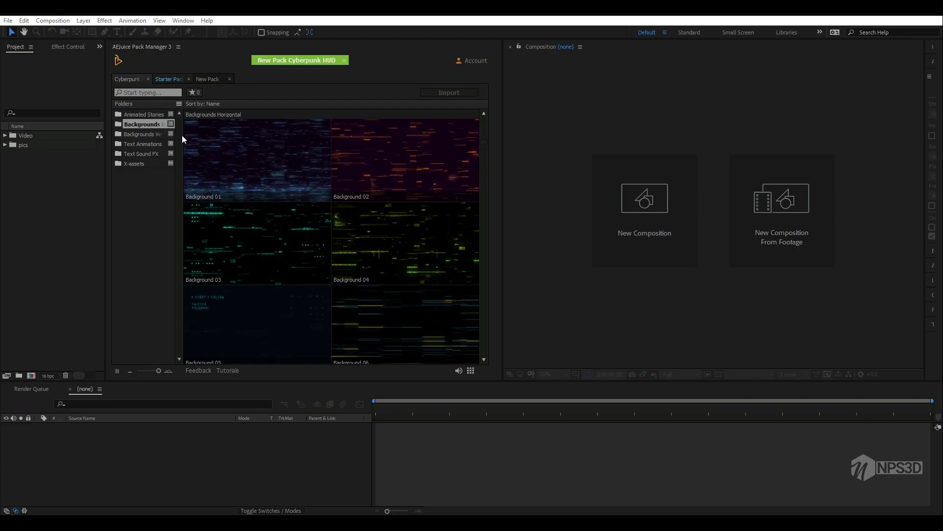
click(143, 134)
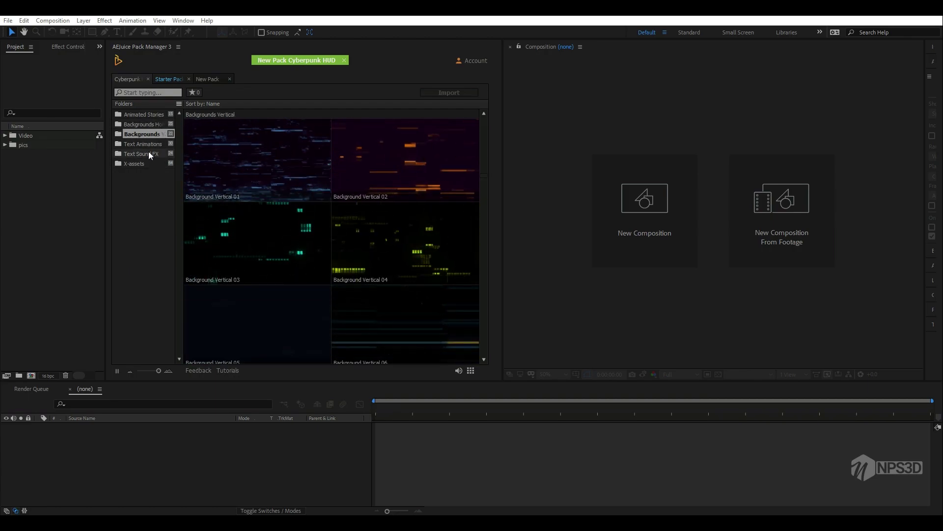
click(150, 144)
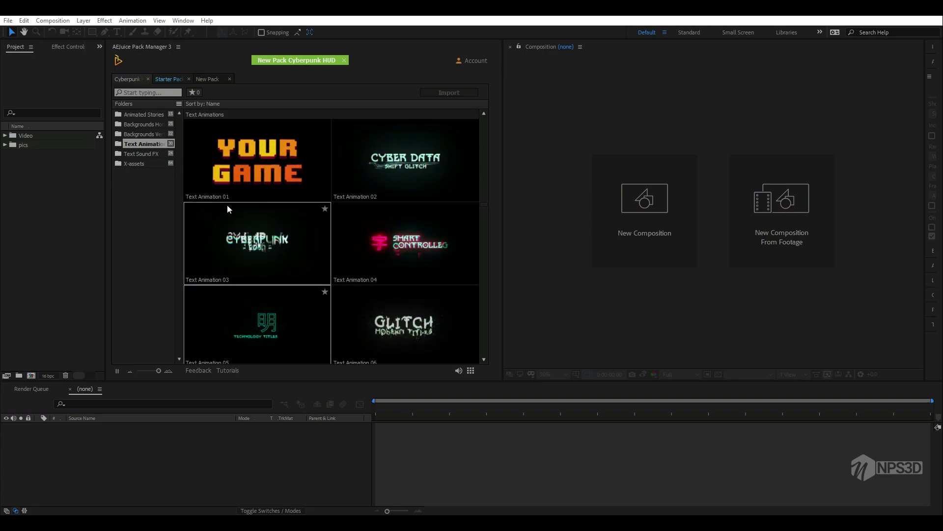
click(144, 154)
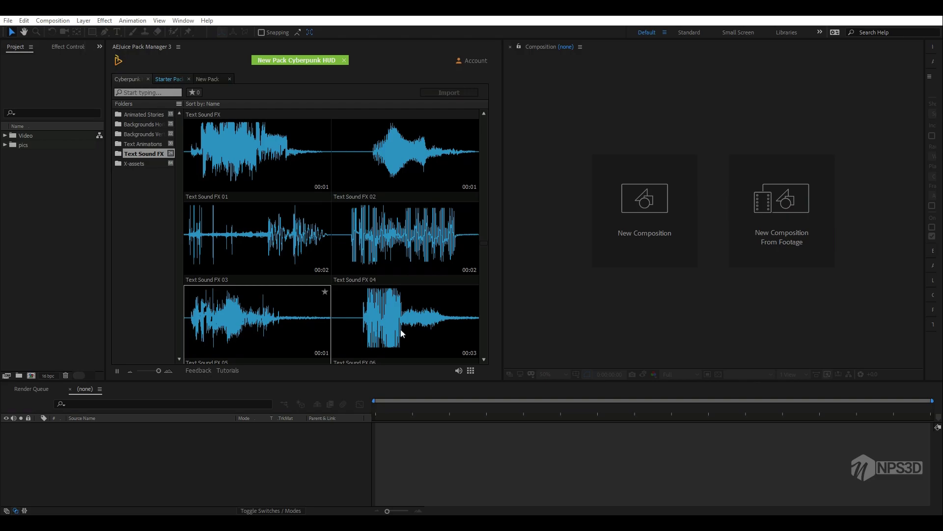
- Scroll through the X-assets glitch maps, then step up to the Animated Stories folder
click(137, 164)
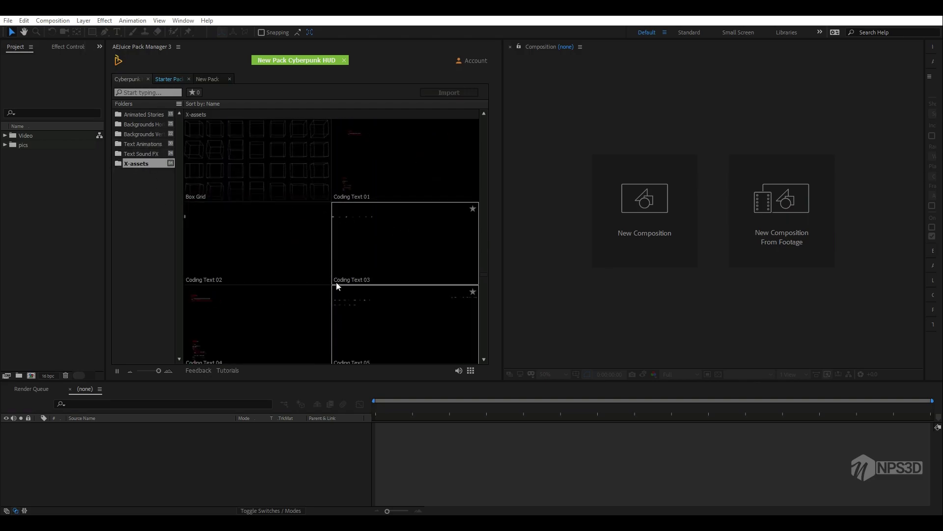
scroll(326, 259, down, 10)
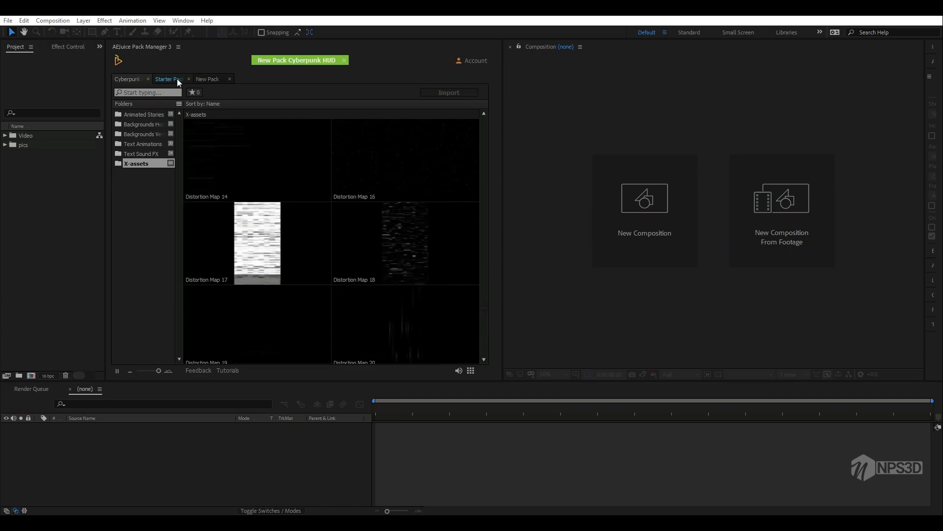
scroll(344, 245, down, 5)
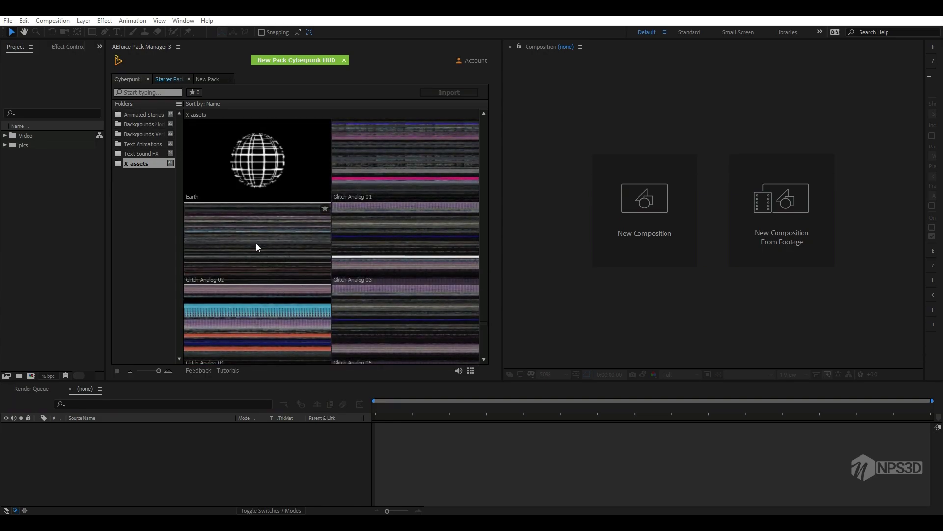
scroll(293, 272, down, 4)
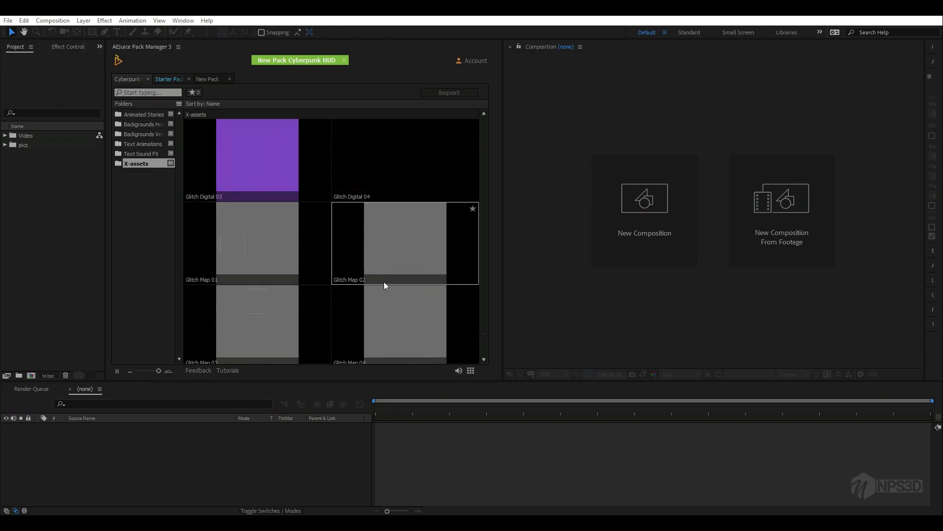
scroll(295, 275, down, 10)
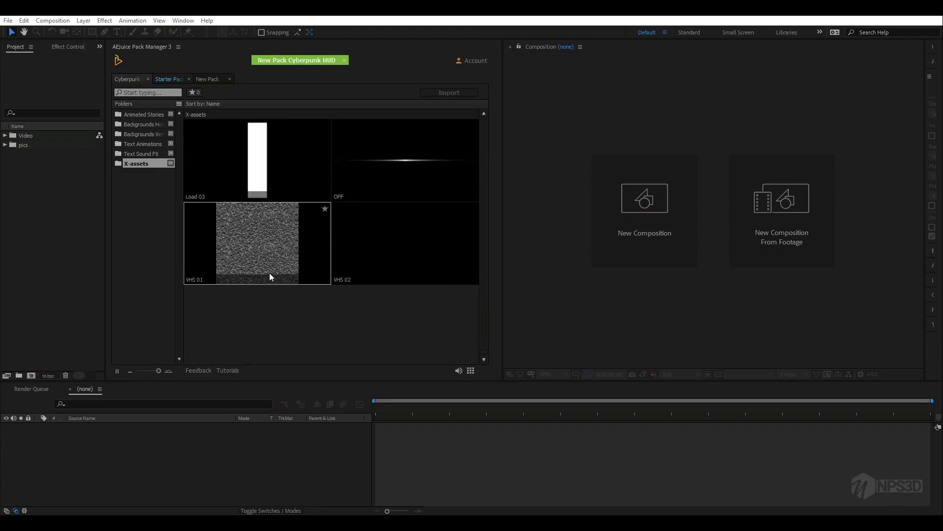
key(Up)
key(Up)
key(Up)
key(Up)
key(Up)
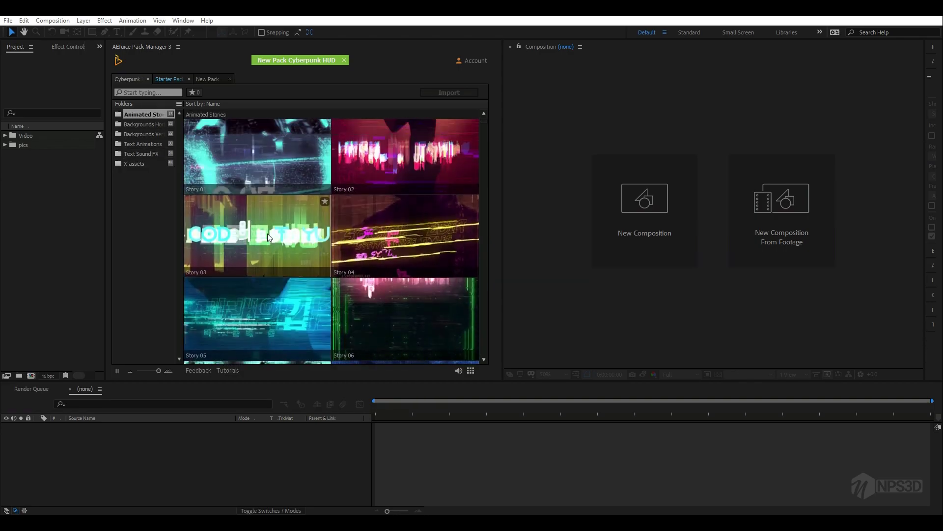
- Browse the Animated Stories thumbnails through Story 14 and select Story 04 Social Media Synthwaves Titles
scroll(267, 234, up, 1)
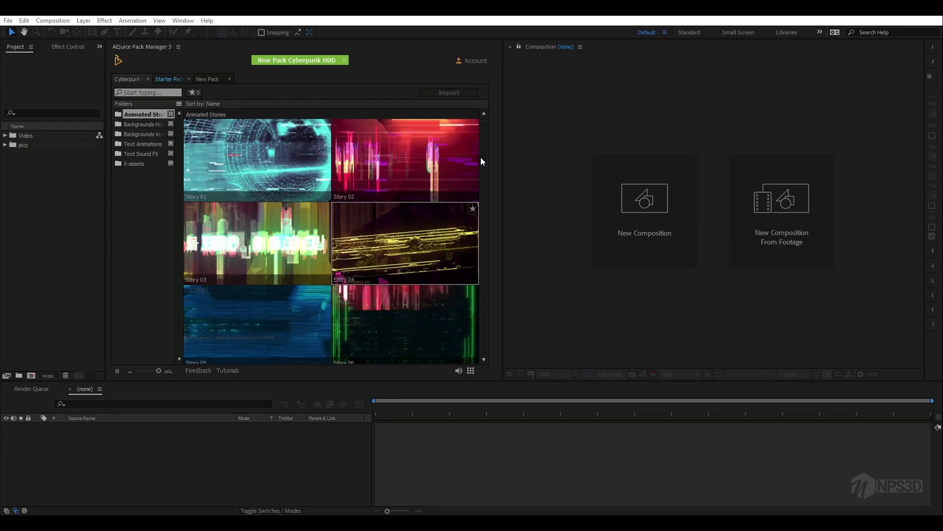
scroll(396, 232, down, 3)
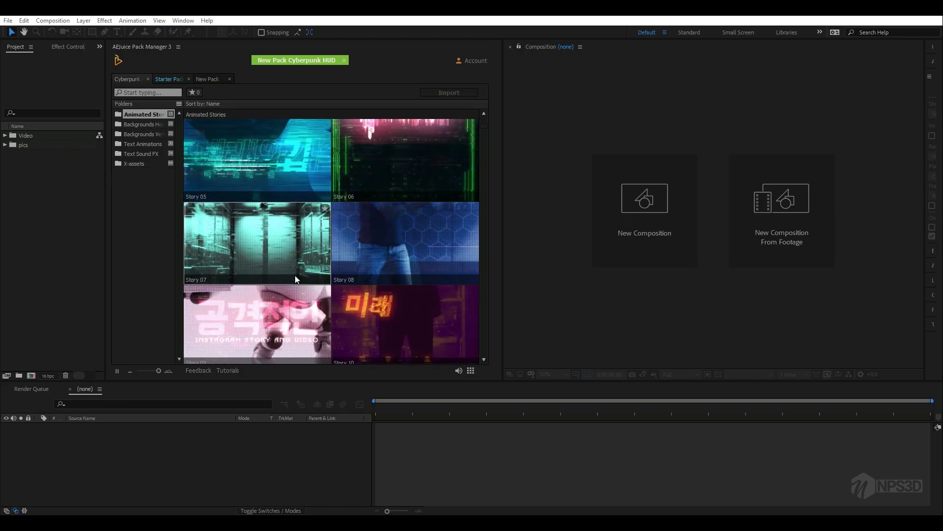
scroll(370, 326, down, 3)
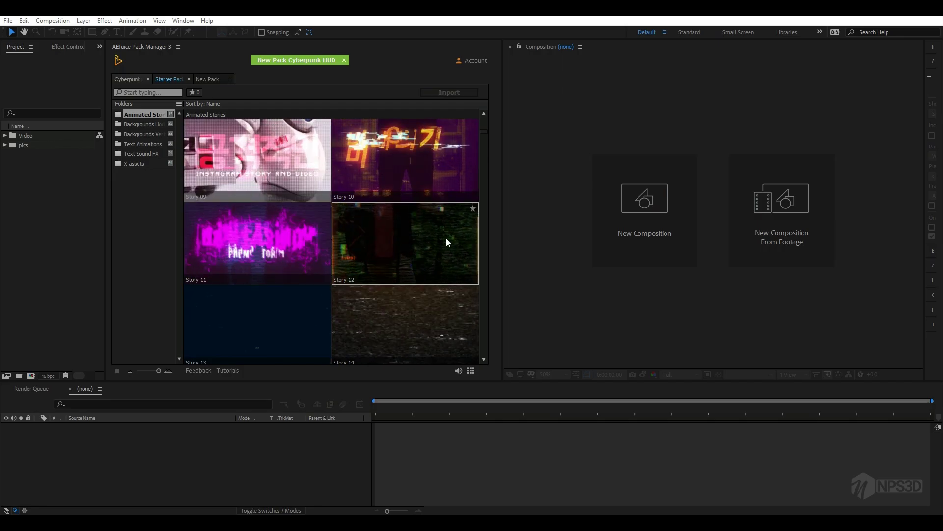
scroll(424, 249, up, 5)
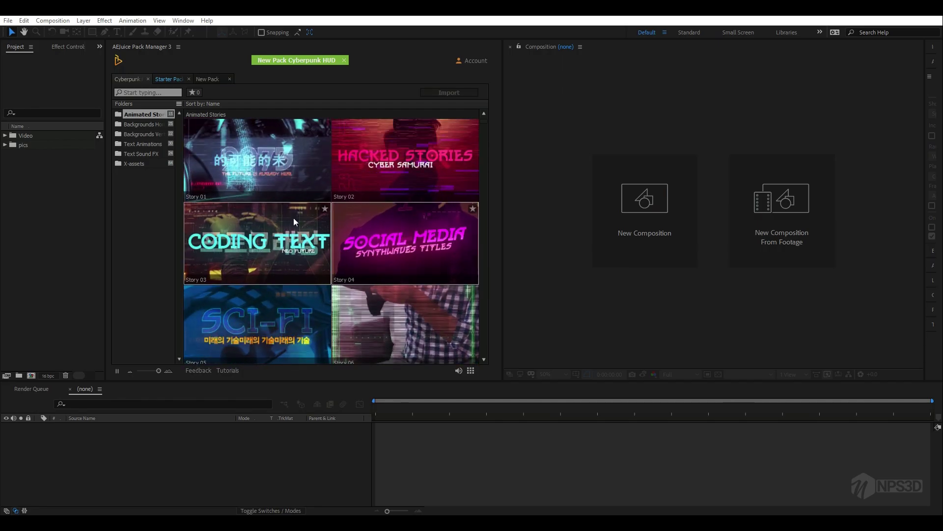
scroll(374, 276, down, 3)
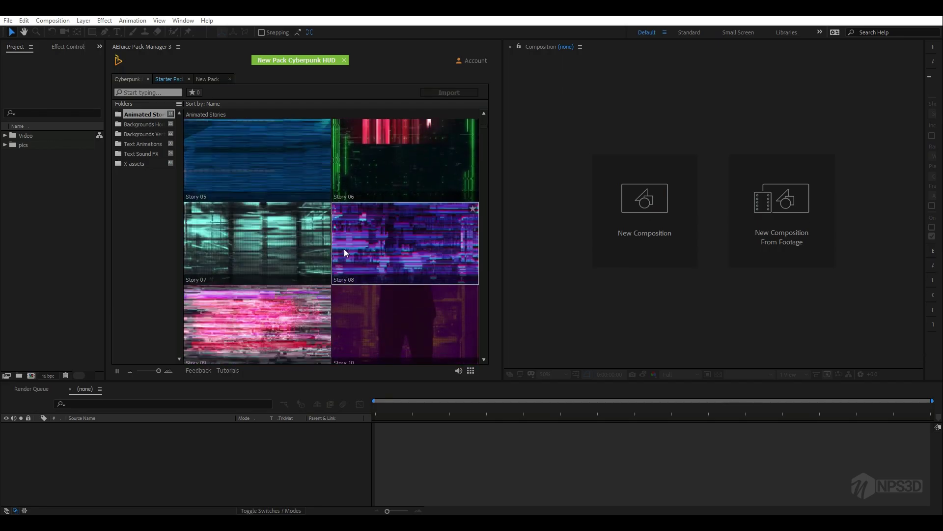
scroll(344, 249, up, 3)
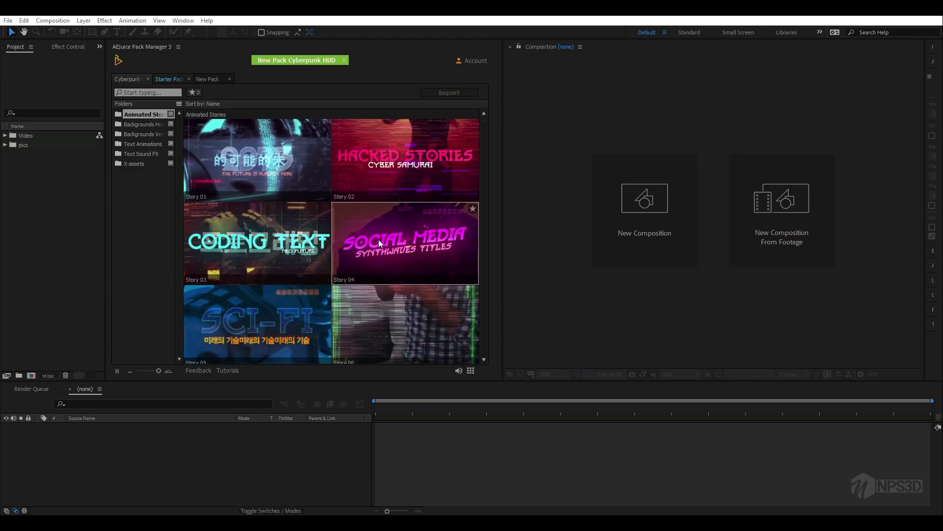
click(408, 244)
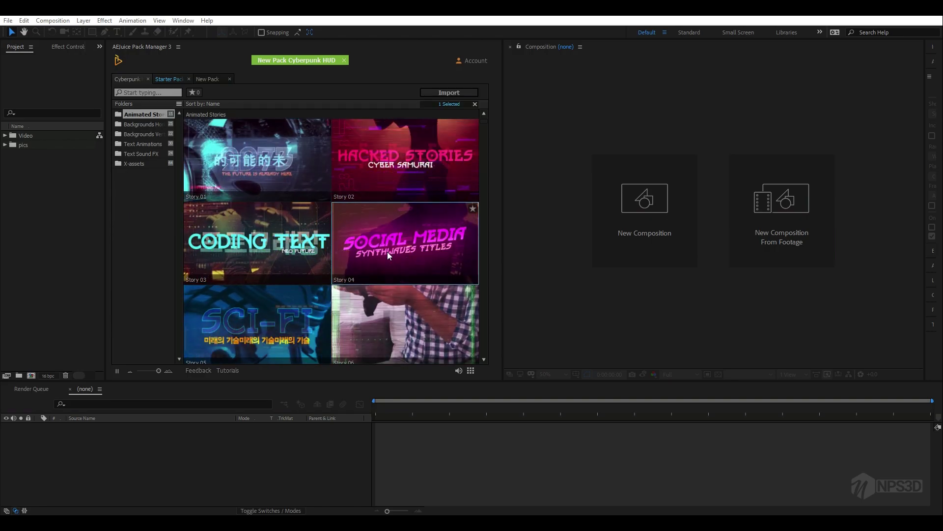
- Import the Story 04 template and set its composition size to 1080×1920
click(458, 92)
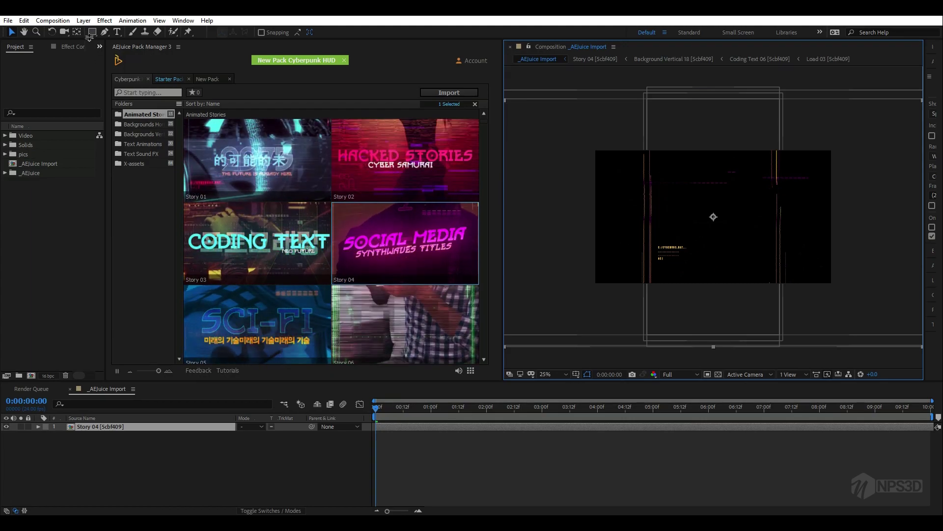
click(53, 20)
click(70, 46)
click(115, 210)
text(1080)
key(Tab)
text(1920)
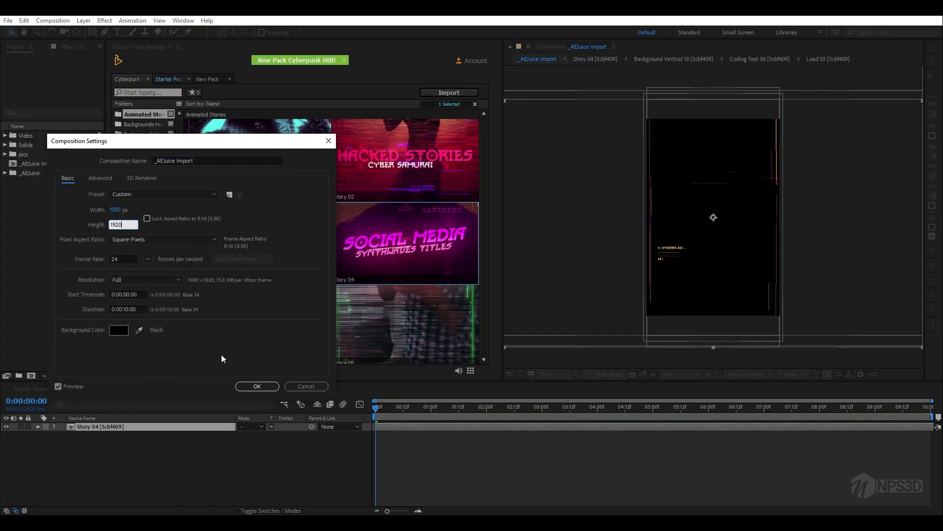
click(257, 386)
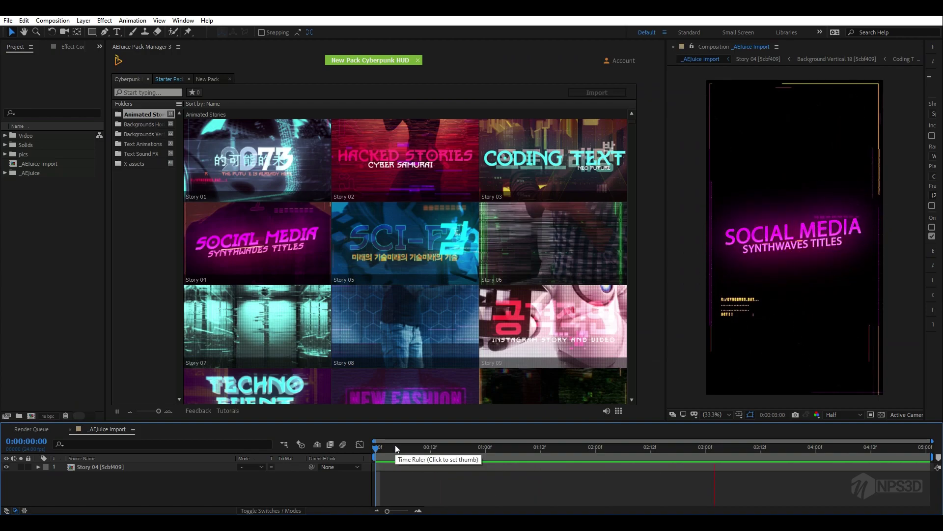
- Scrub and play a preview of the Story 04 animation, then rewind to the start
drag(384, 447, 363, 453)
key(space)
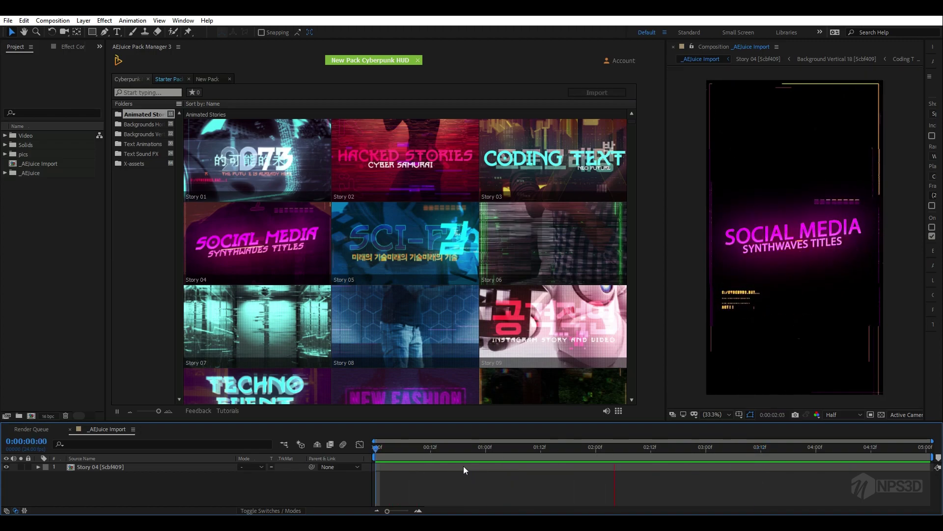
key(space)
drag(566, 449, 301, 470)
- Open the Story 04 precomp, enlarge timeline and viewer, and open the Image 04 placeholder precomp
double_click(129, 467)
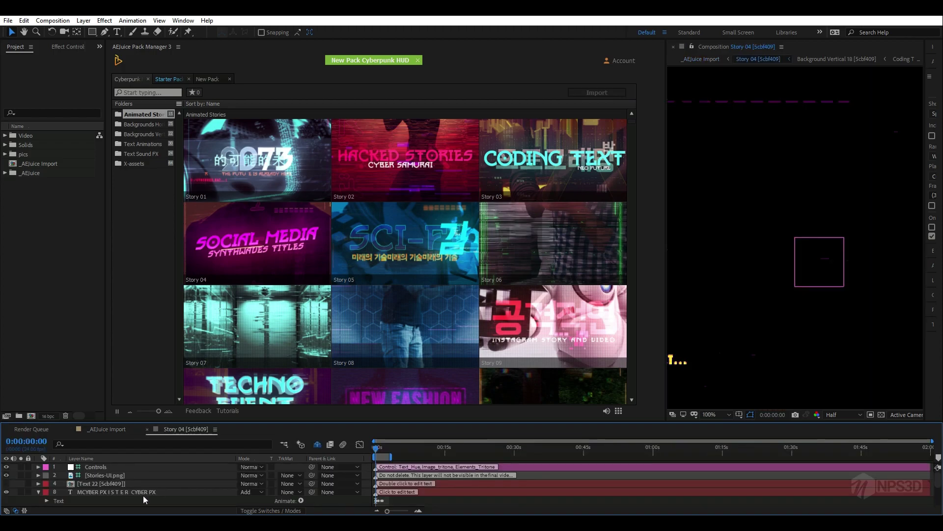
click(38, 492)
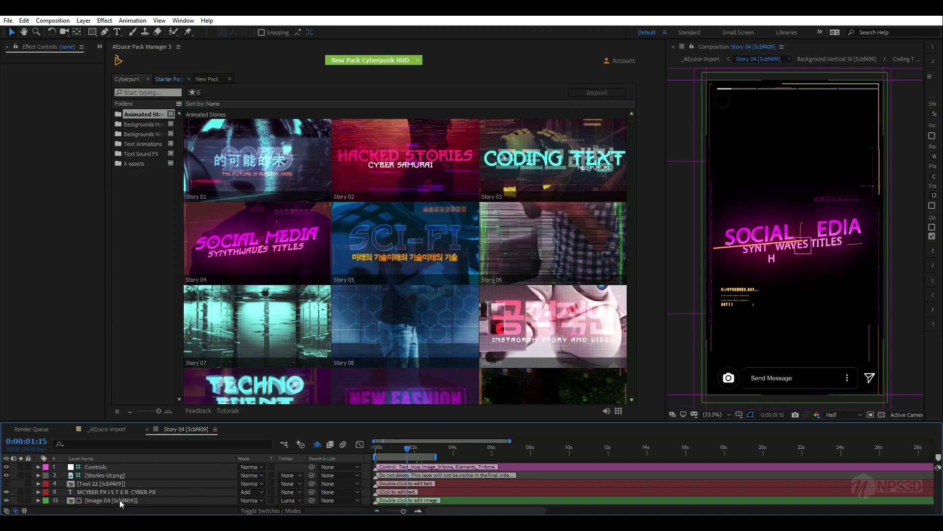
drag(146, 422, 146, 371)
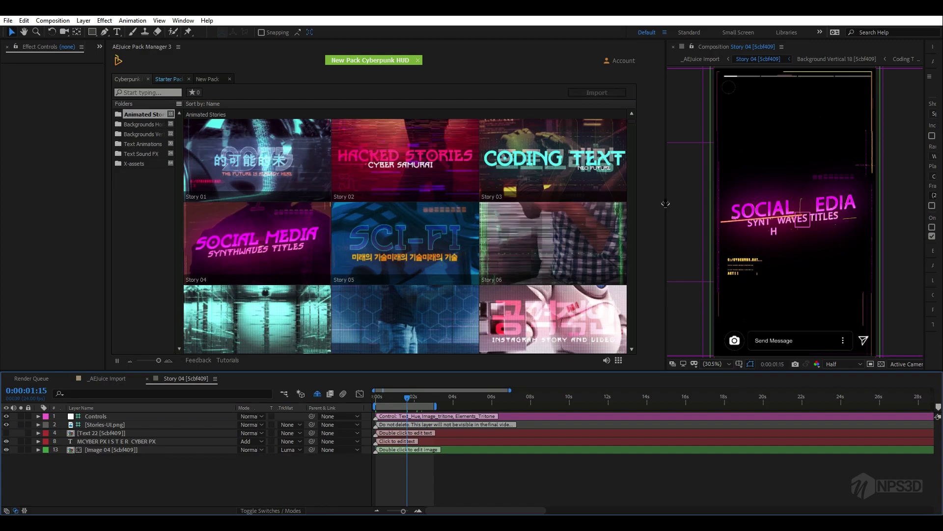
drag(668, 203, 607, 206)
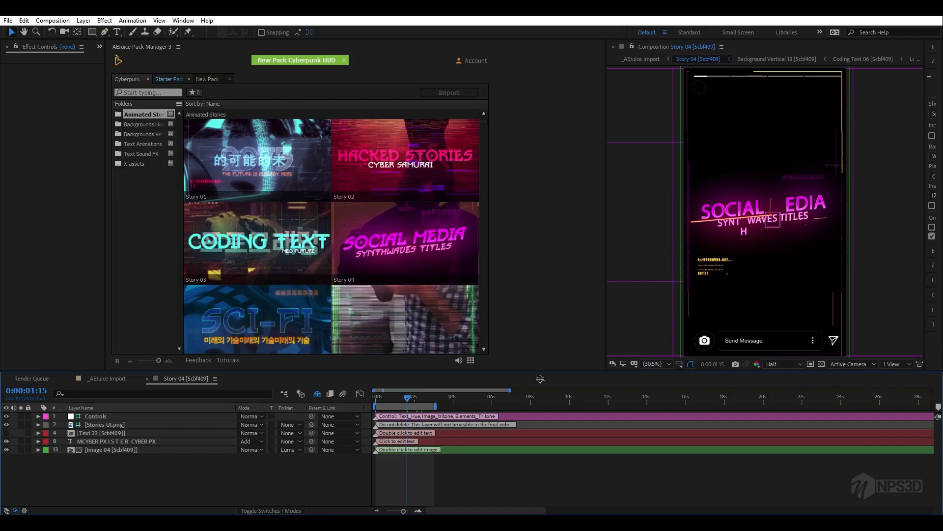
click(98, 450)
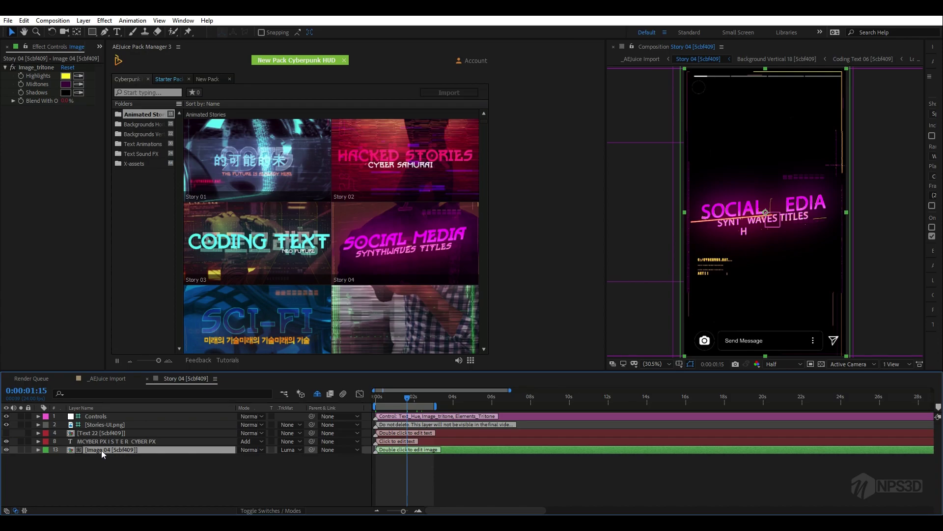
double_click(101, 450)
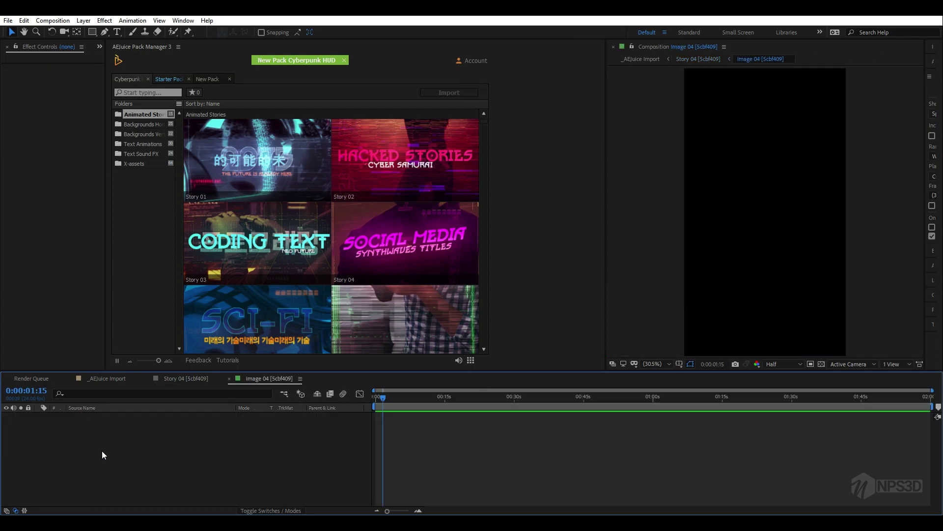
- Add the first hoodie image from the pics folder into Image 04 and scale it to about 52%
click(99, 46)
click(111, 54)
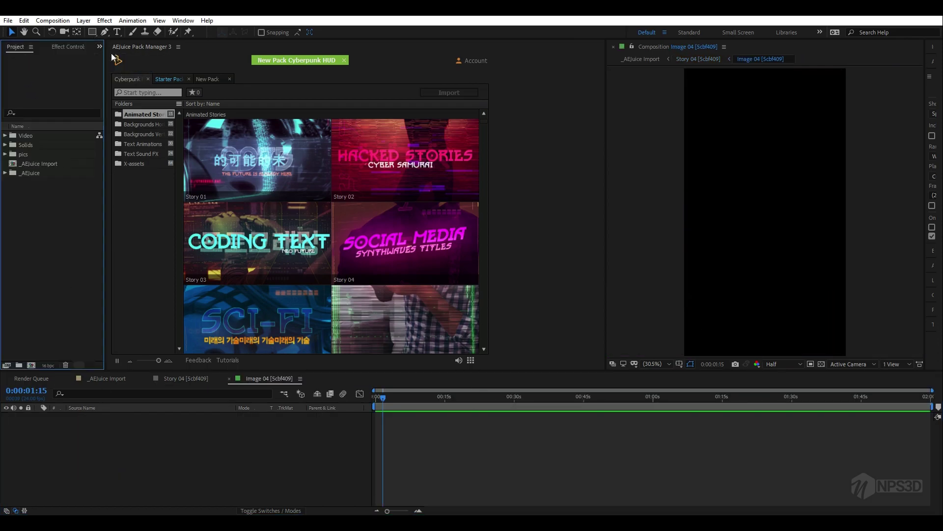
click(11, 154)
click(36, 164)
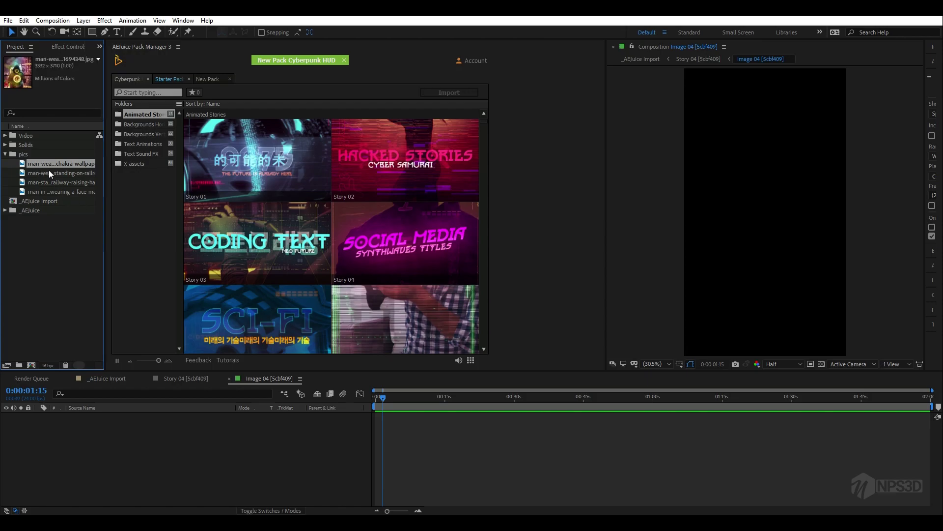
drag(49, 164, 254, 471)
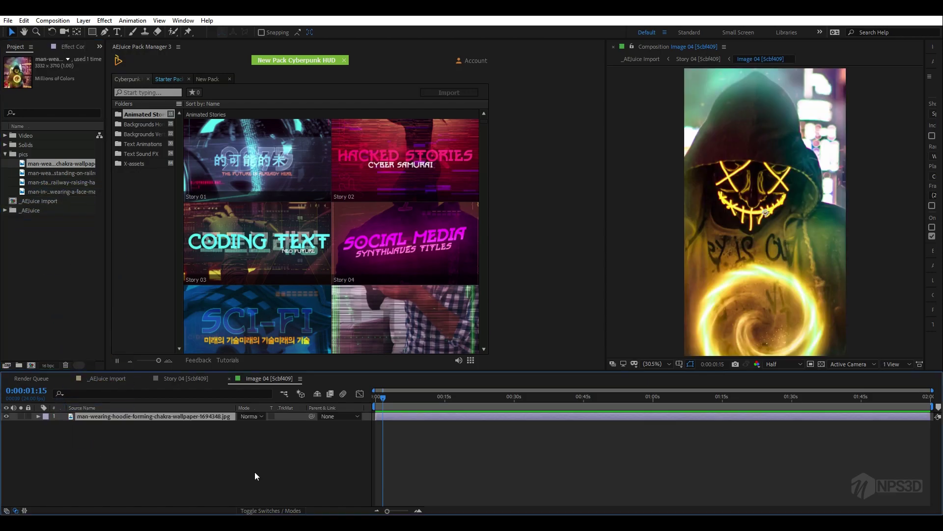
key(s)
drag(259, 429, 232, 421)
click(186, 476)
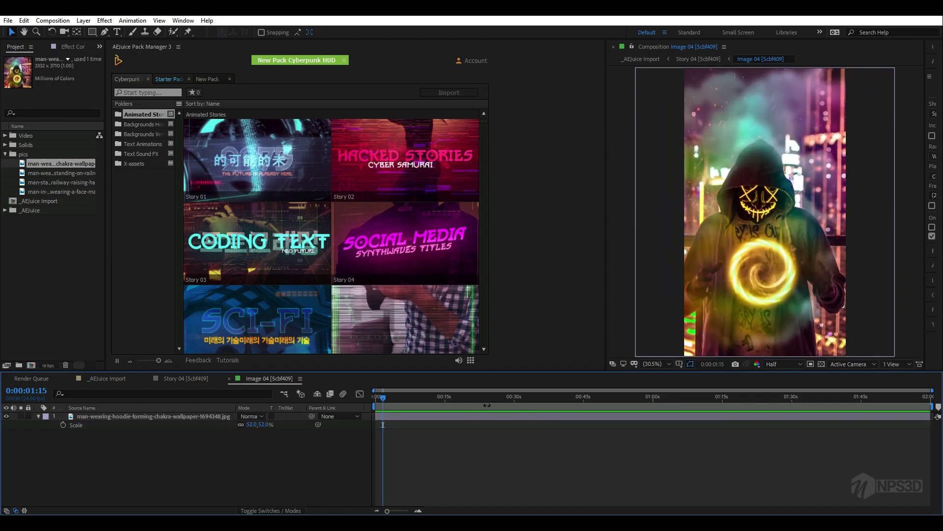
- Replace the hoodie with the railroad jacket image and enlarge it to 184% to fill the frame
click(153, 416)
key(Return)
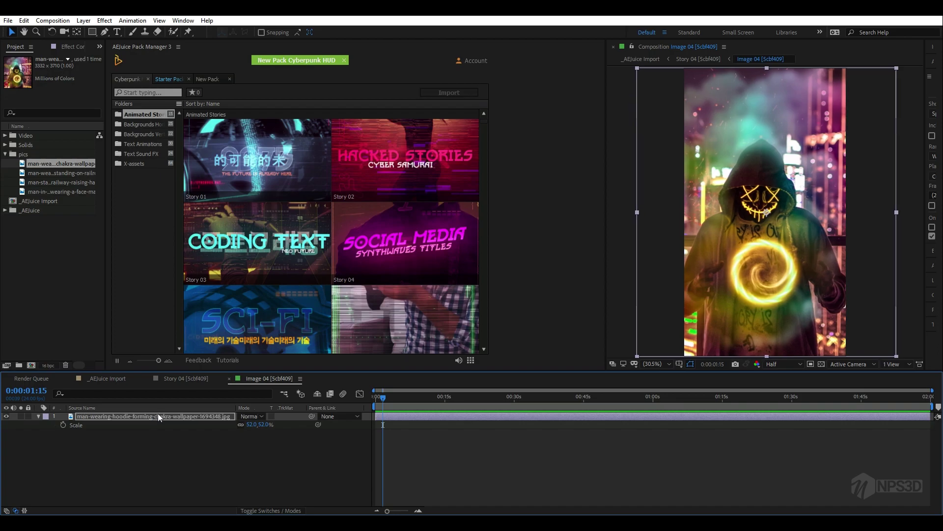
click(172, 433)
click(196, 379)
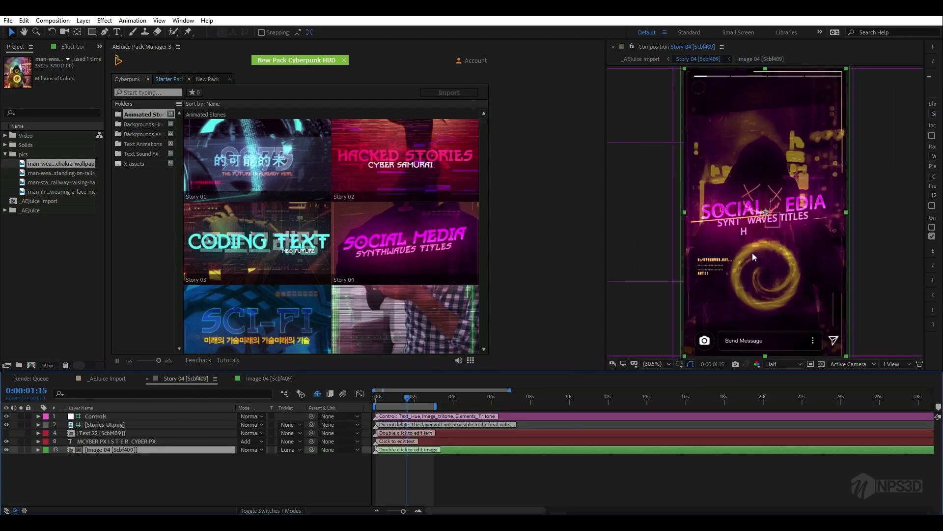
click(294, 379)
click(36, 172)
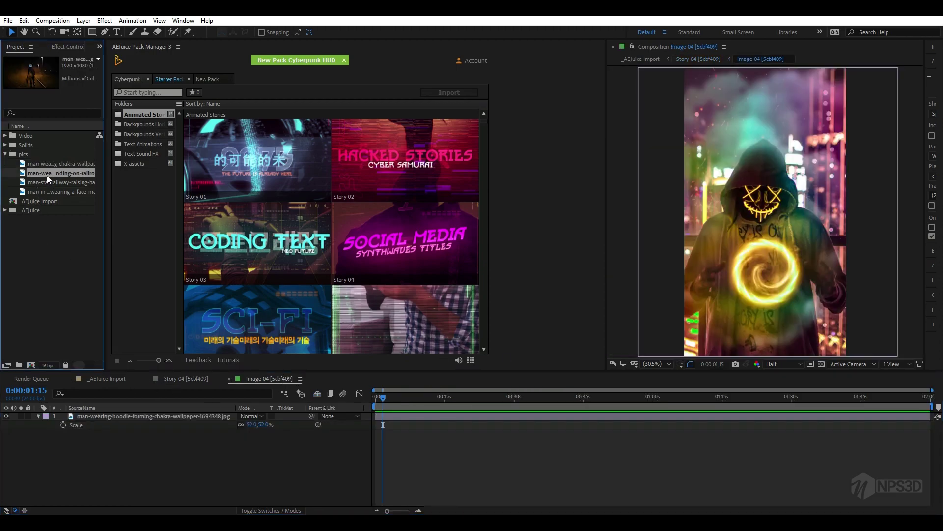
drag(43, 172, 73, 390)
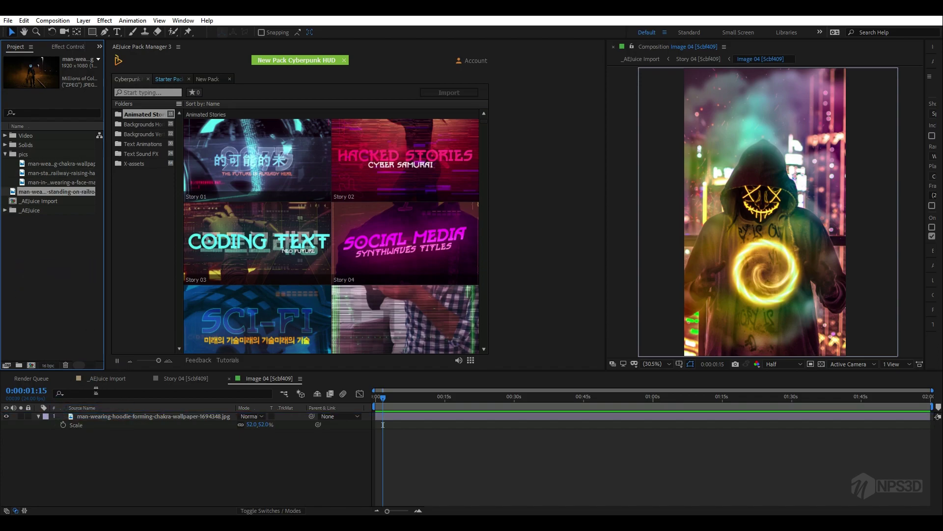
drag(41, 190, 114, 415)
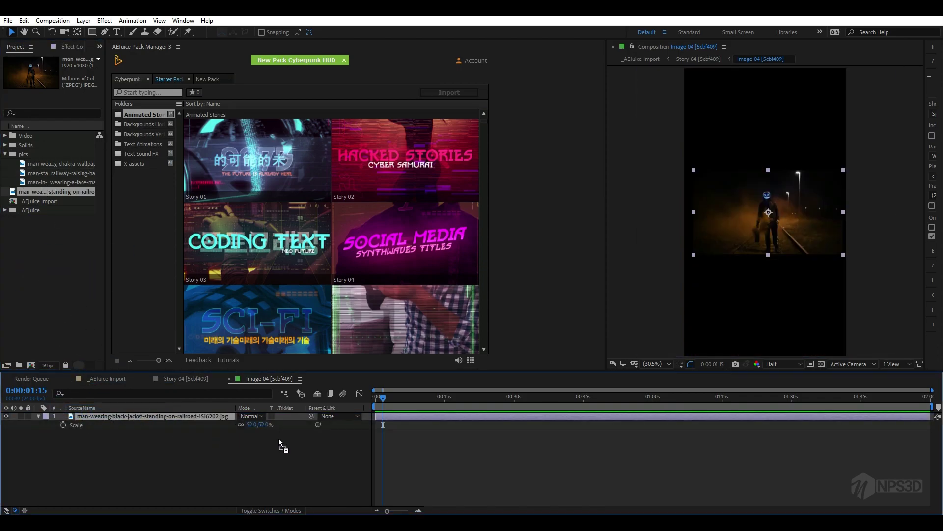
drag(252, 425, 317, 425)
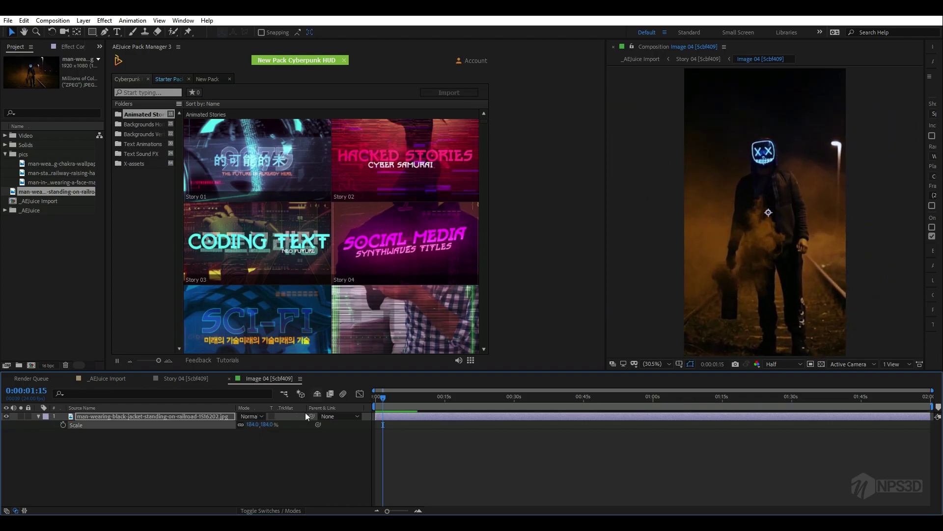
- Preview the animation in _AEJuice Import, jump to the full-title frame, and return to Story 04
click(192, 379)
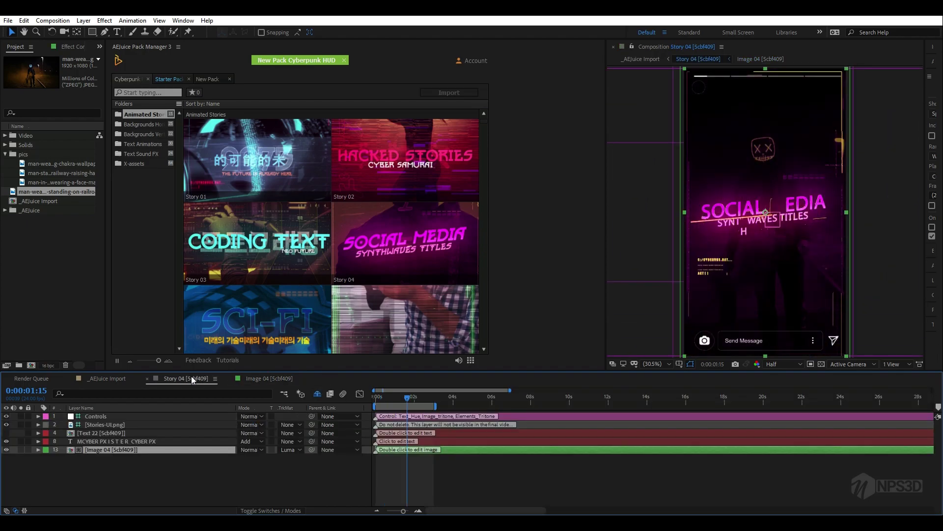
click(124, 378)
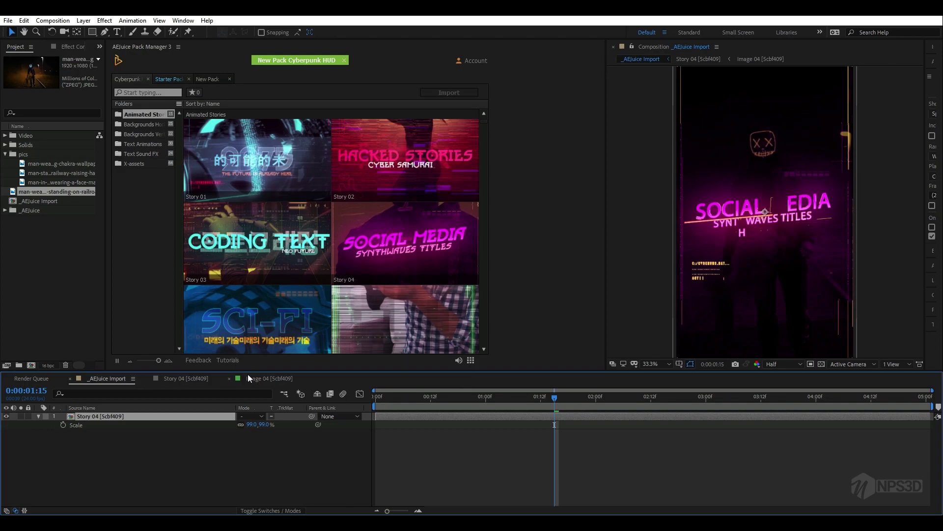
drag(396, 397, 254, 415)
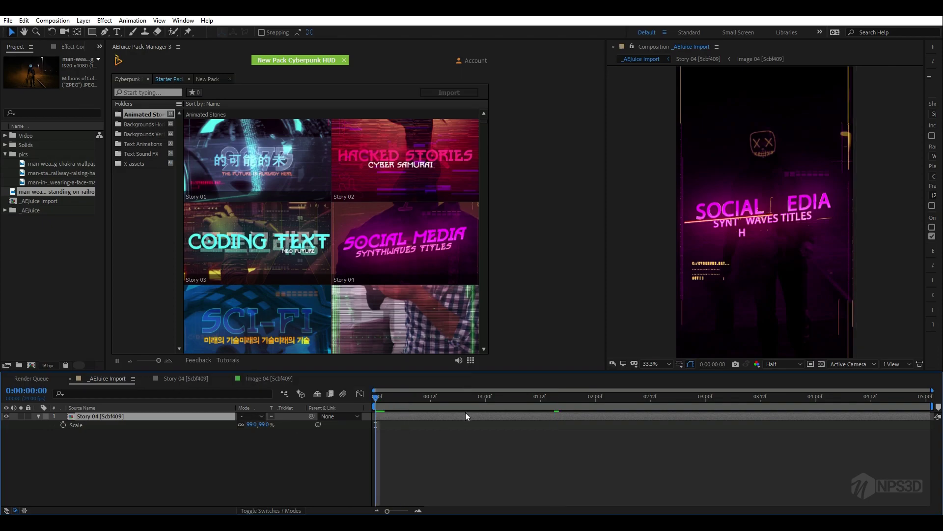
key(space)
click(687, 396)
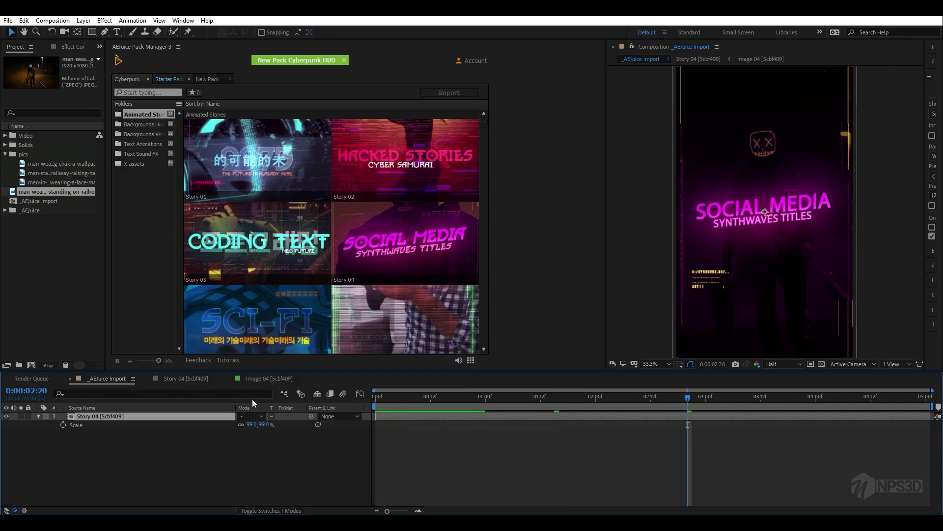
click(180, 377)
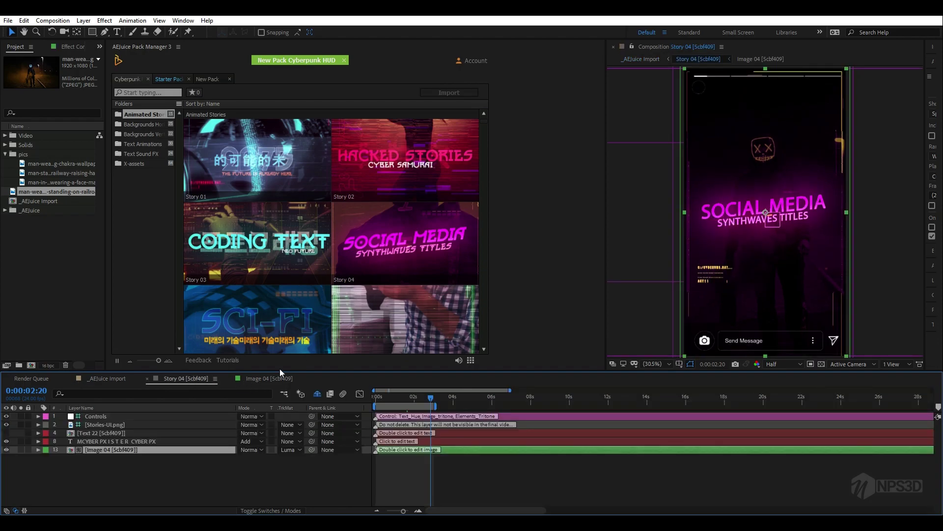
- Open the Text 22 title precomp, collapse its layer properties, and select the Text 02 subtitle layer
click(99, 434)
double_click(109, 431)
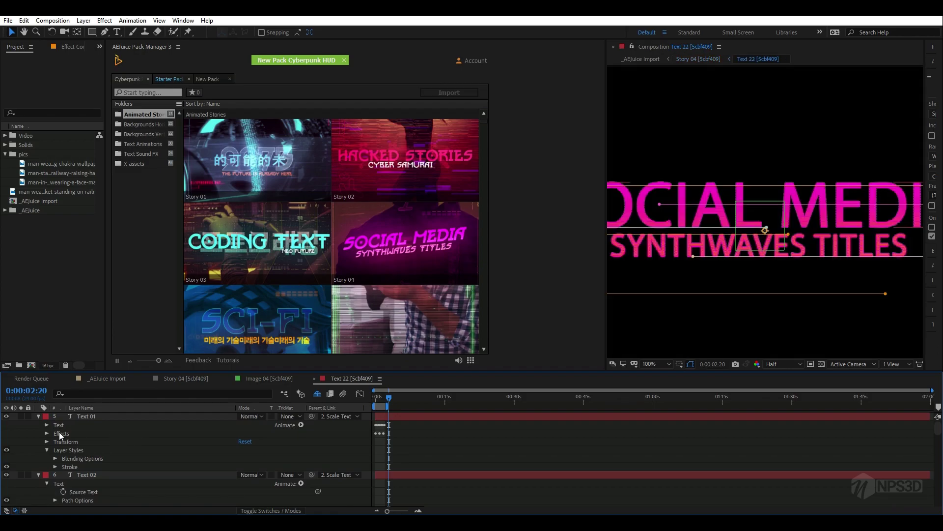
click(38, 416)
click(38, 424)
click(79, 415)
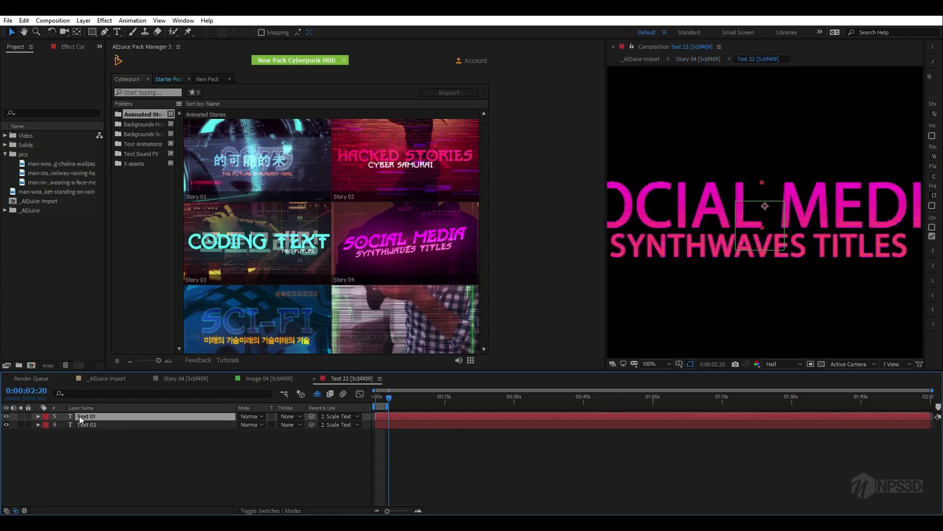
scroll(643, 269, down, 2)
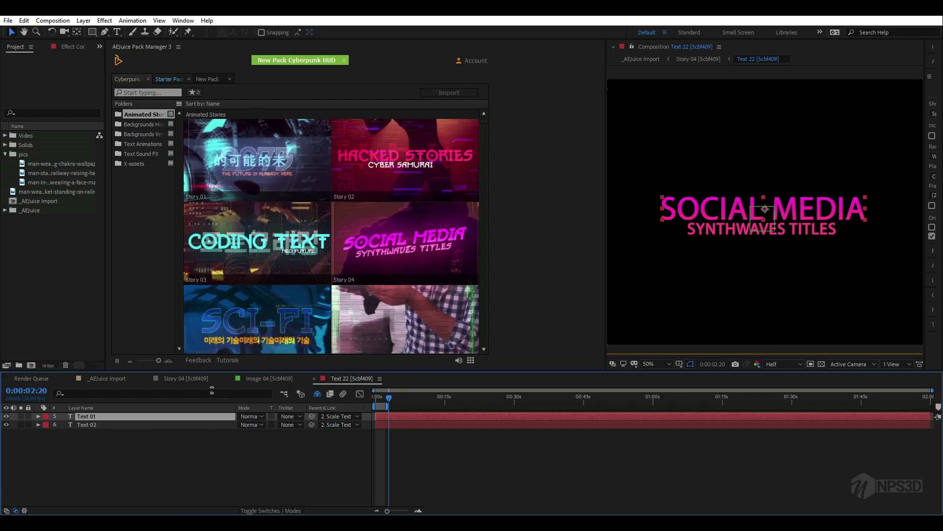
click(110, 425)
- Replace the SYNTHWAVES TITLES subtitle with NEW WORK COMING NEXT
click(117, 31)
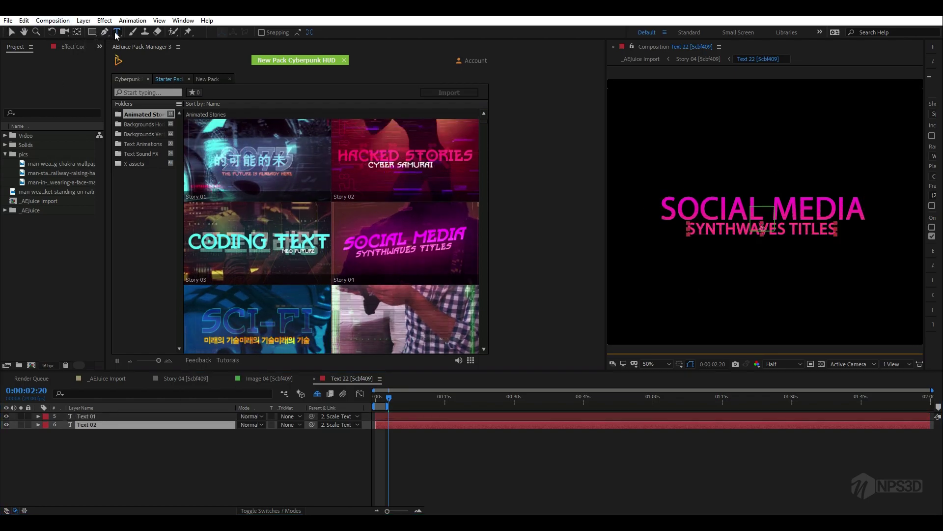
triple_click(709, 231)
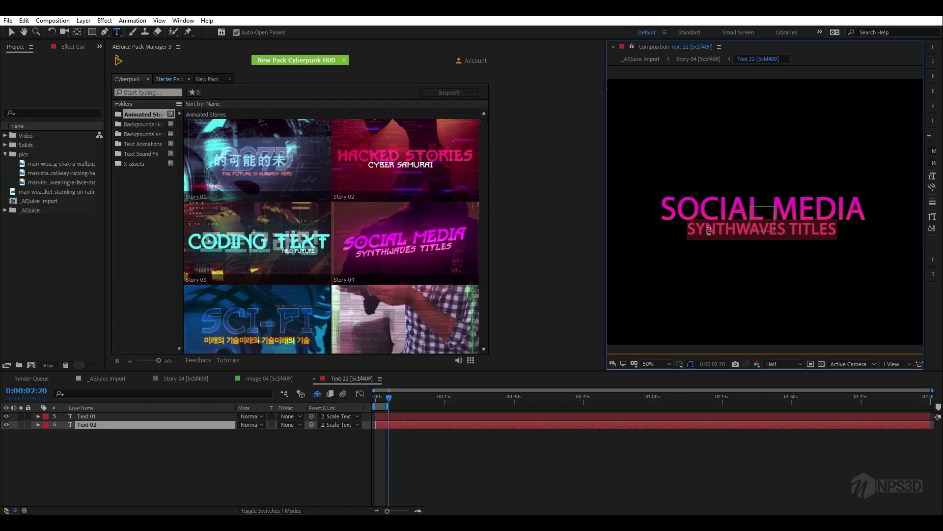
text(NEW WORK COMING NEXT)
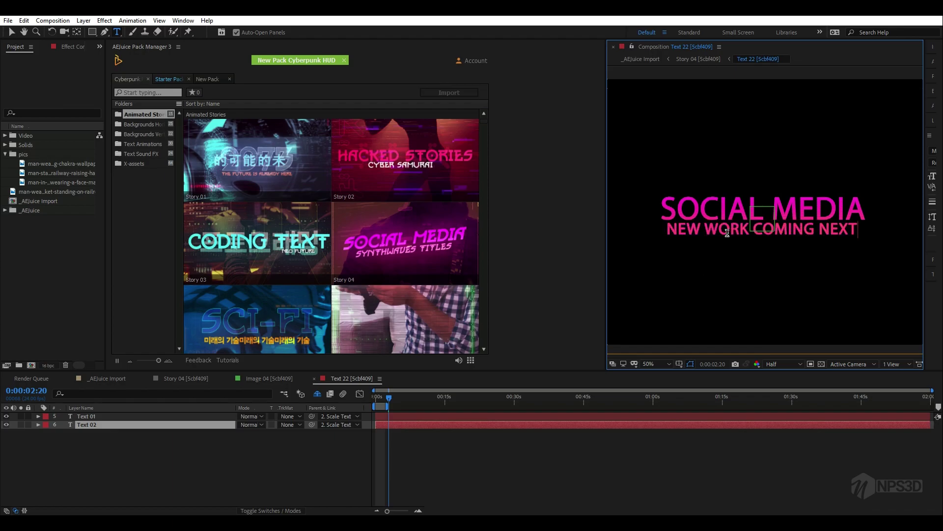
triple_click(802, 230)
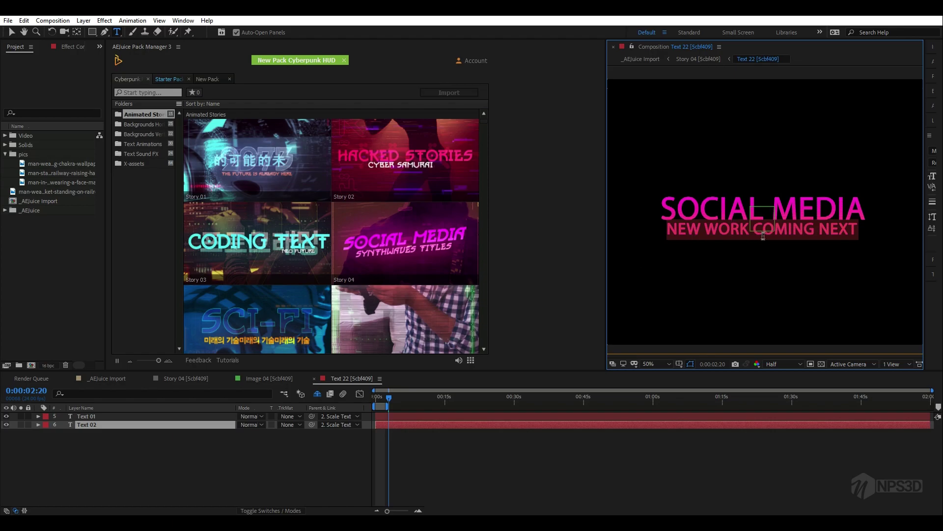
key(F3)
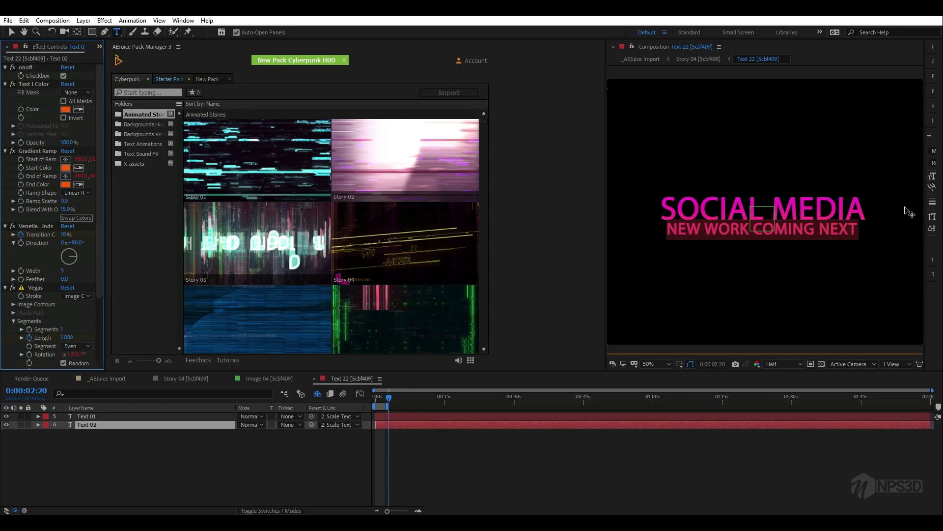
- In Story 04's Controls, change Elements Color 01 from pink to cyan 31FFCC
click(185, 378)
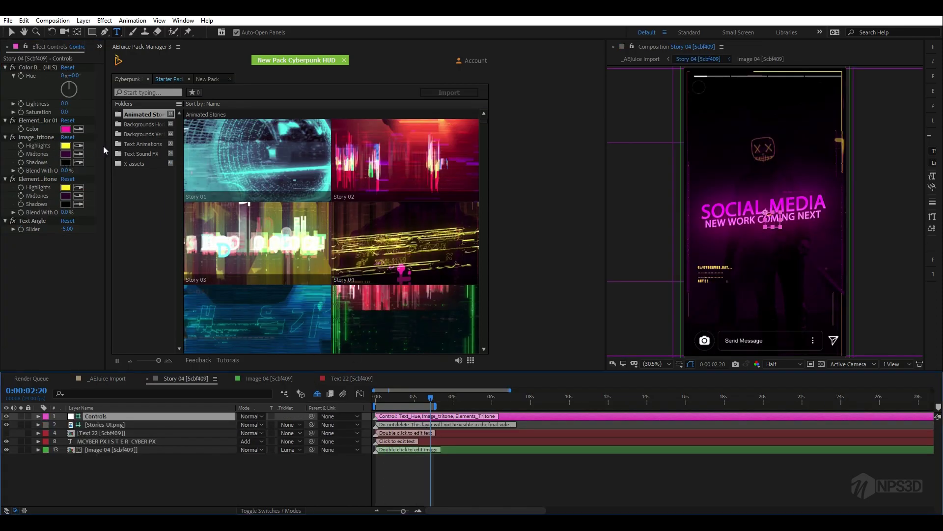
drag(104, 146, 148, 145)
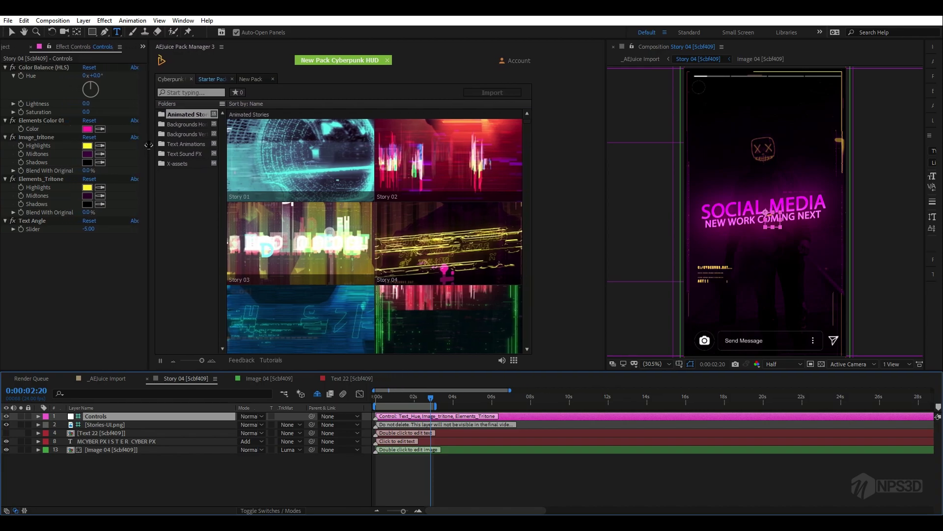
click(87, 128)
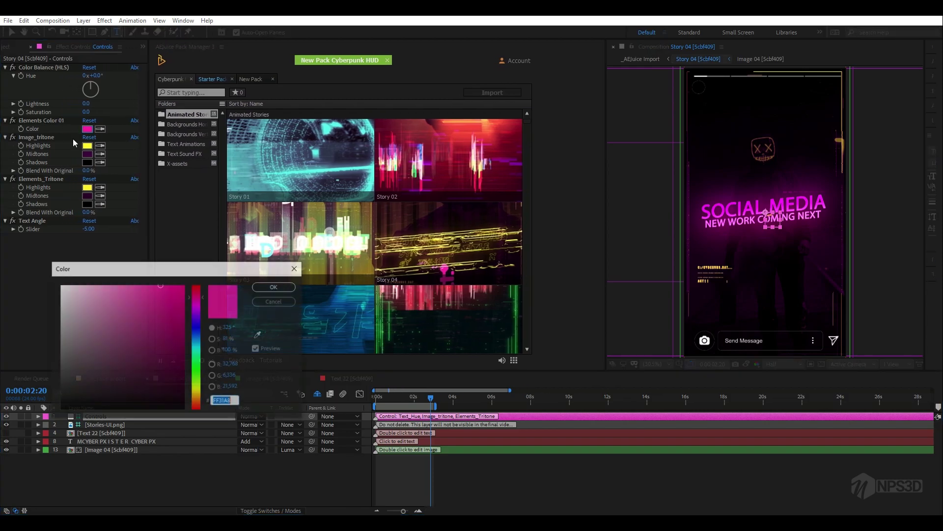
drag(206, 319, 200, 353)
click(275, 286)
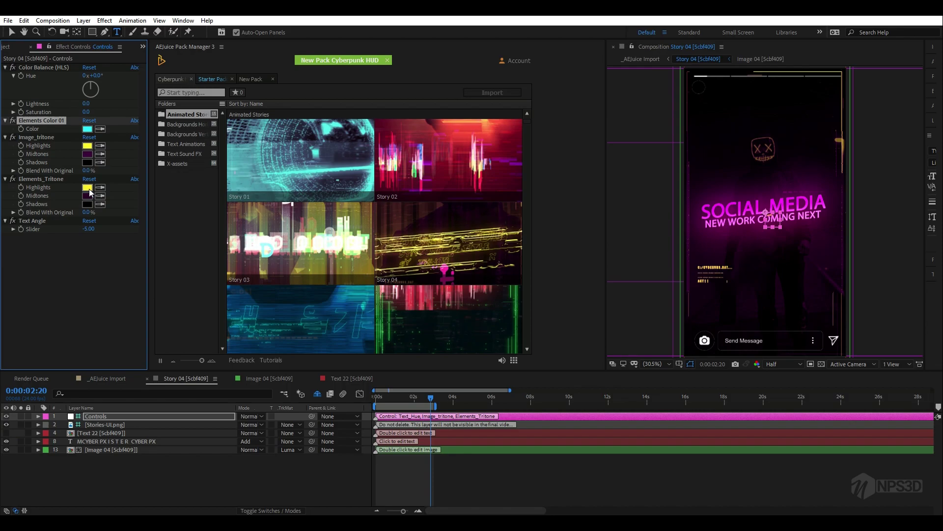
- Check a mid-animation frame, then play the recoloured animation from the start in _AEJuice Import
click(117, 441)
drag(373, 400, 401, 397)
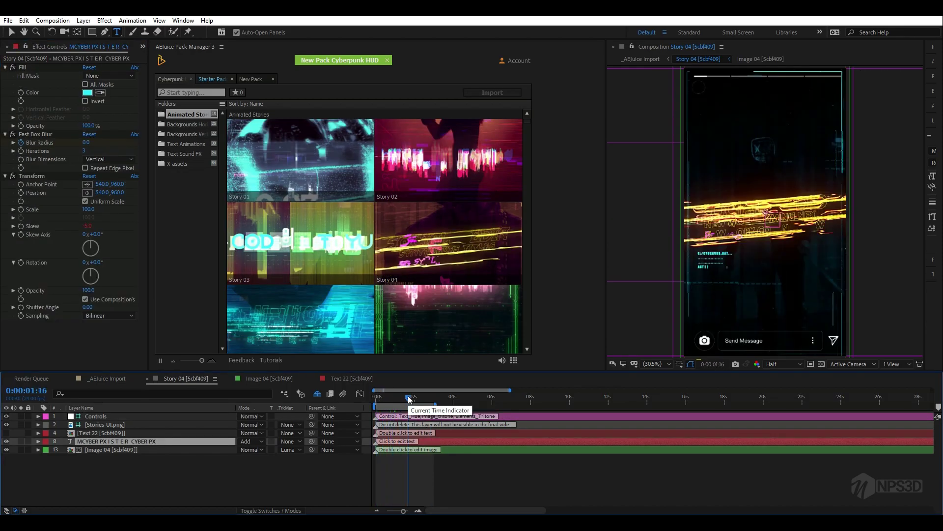
click(119, 378)
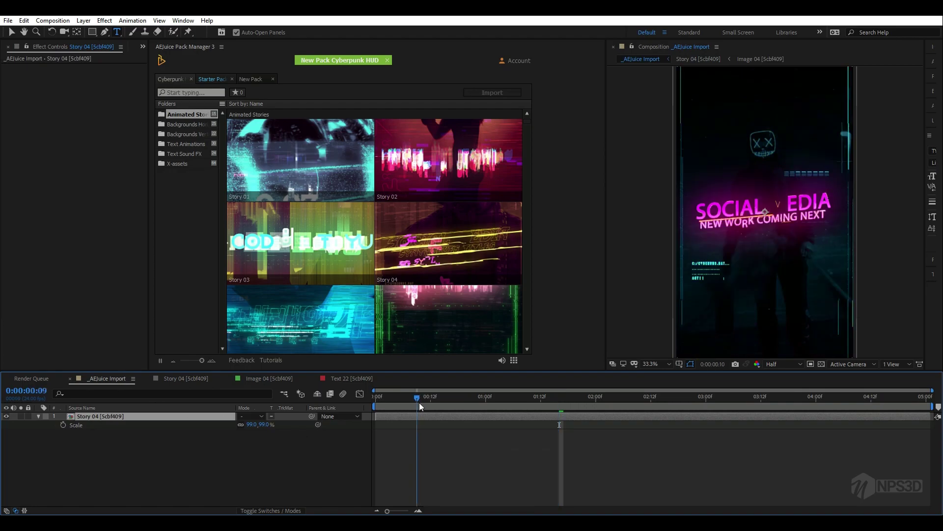
key(Home)
key(space)
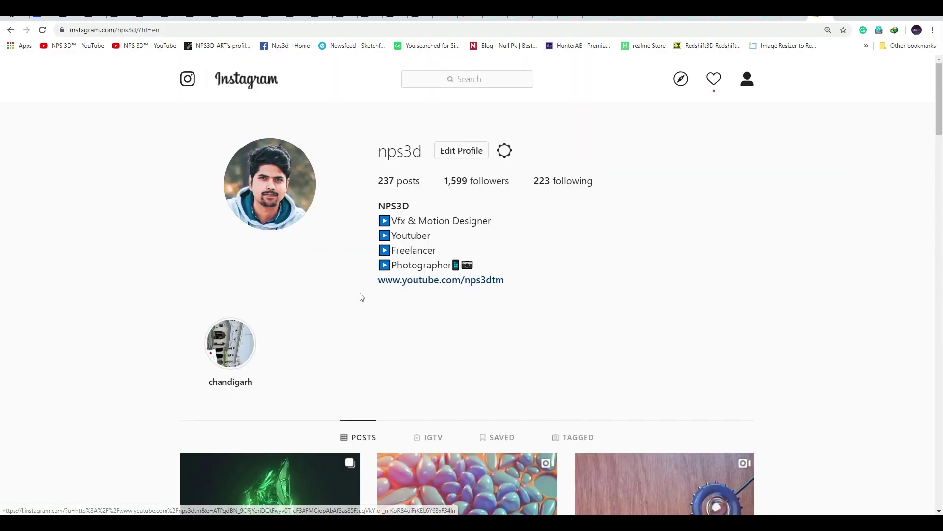
- Open the Time Stone post and flip through its carousel from Mind Stone to Soul Stone
scroll(361, 297, down, 3)
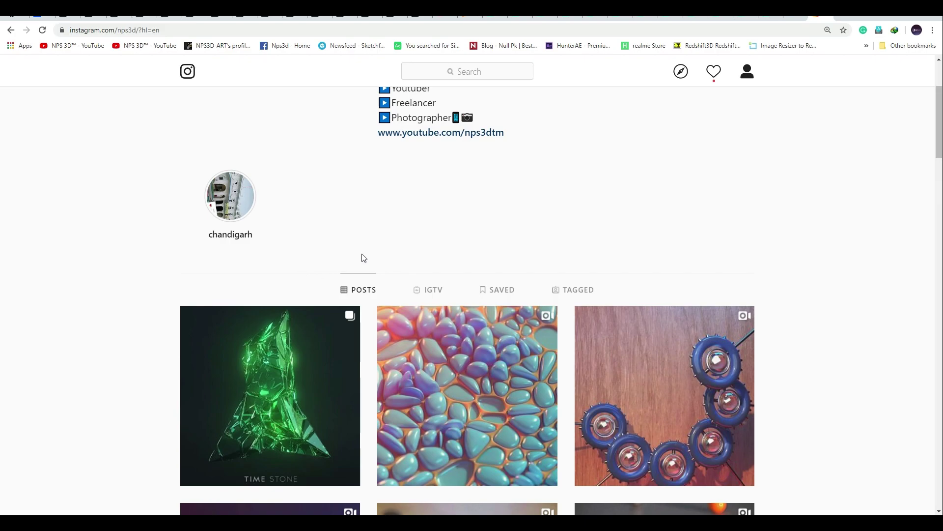
scroll(362, 255, up, 3)
scroll(299, 284, down, 5)
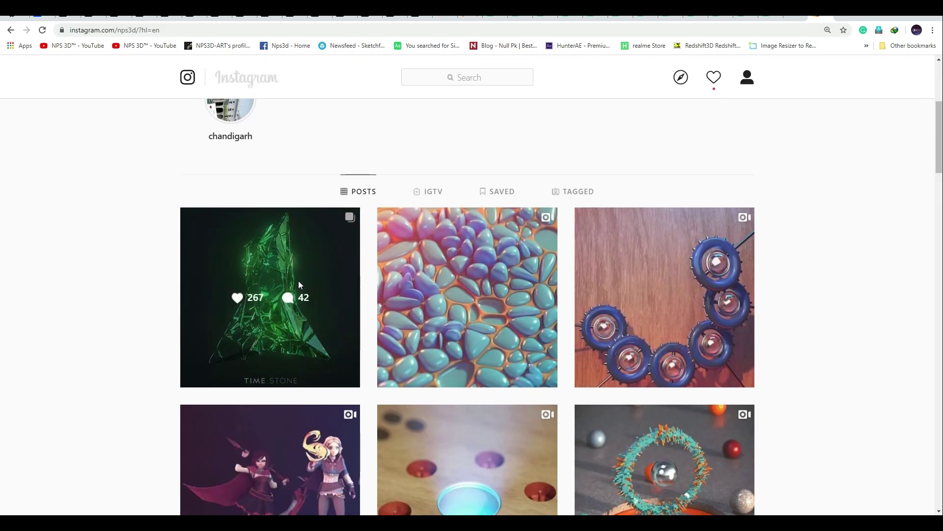
click(288, 267)
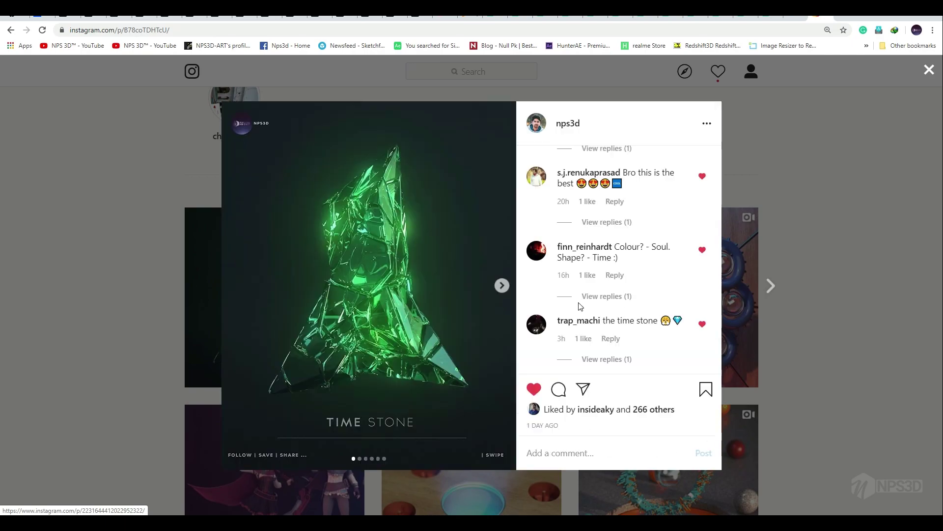
click(502, 285)
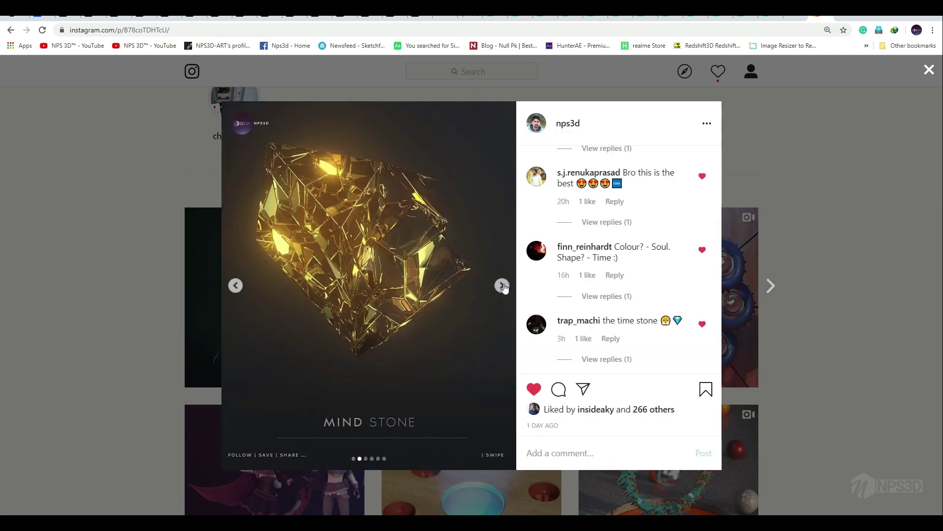
click(501, 286)
click(502, 285)
click(501, 285)
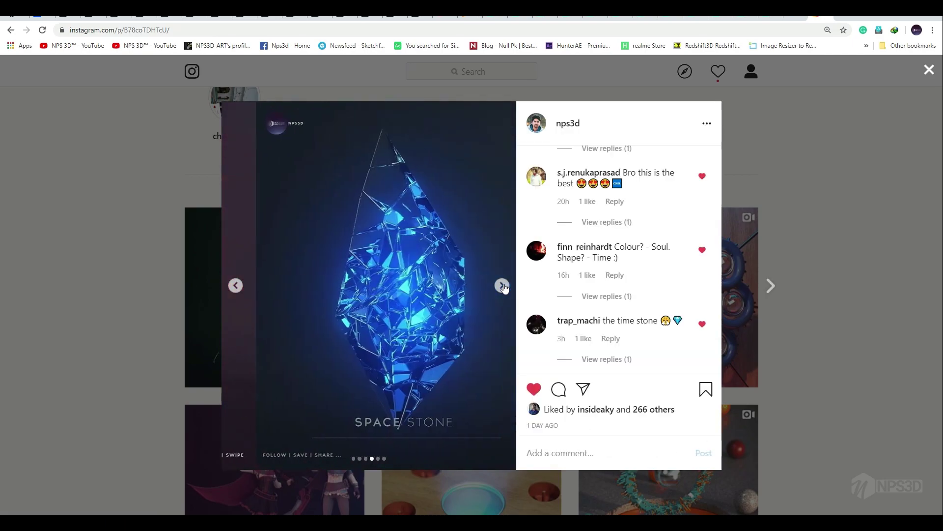
click(502, 286)
click(144, 268)
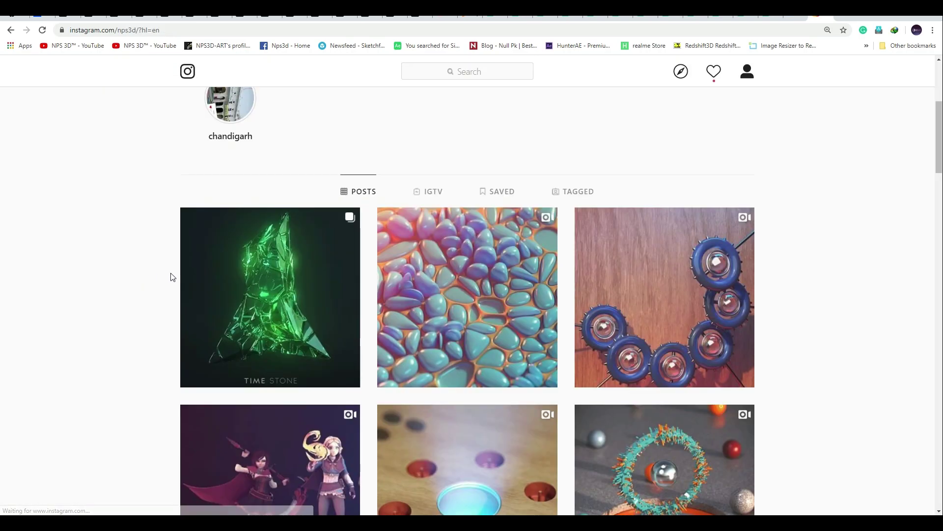
- View the pebble pattern and blue ring pendulum video posts, then scroll further down the grid
click(430, 314)
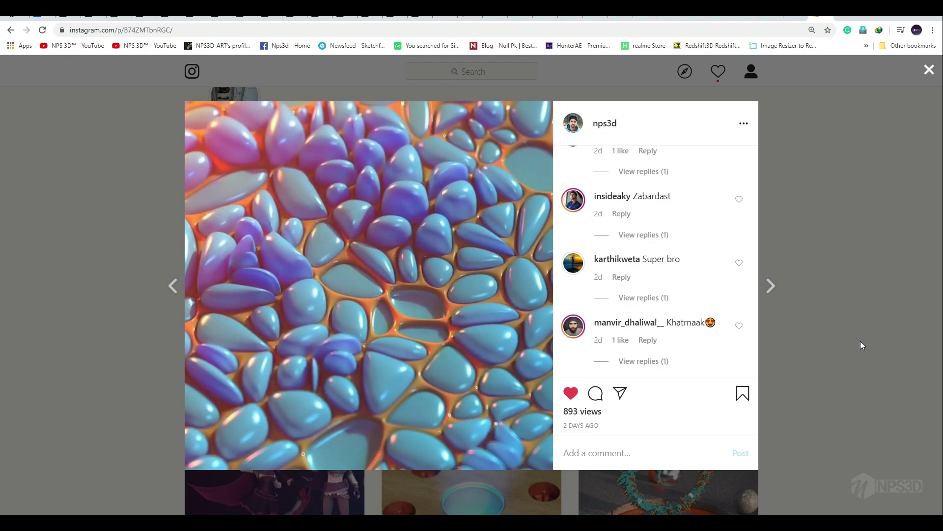
click(860, 341)
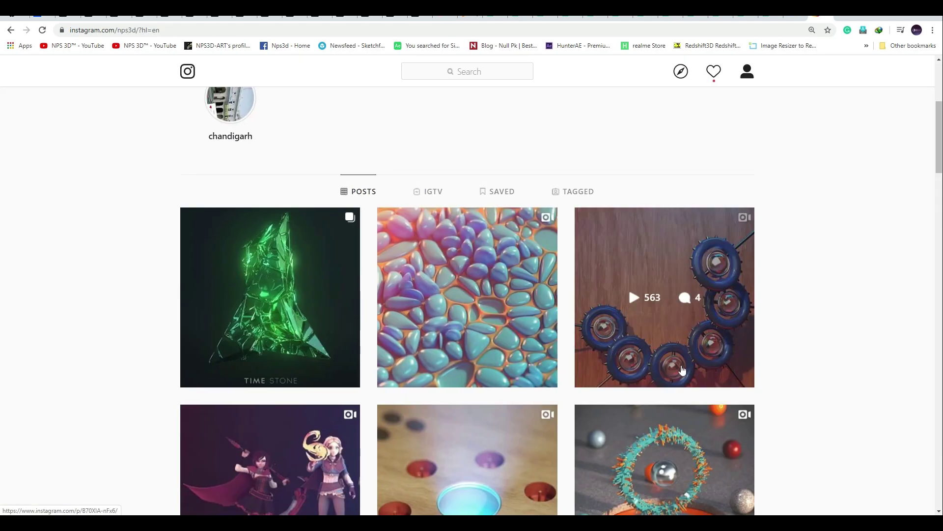
click(485, 311)
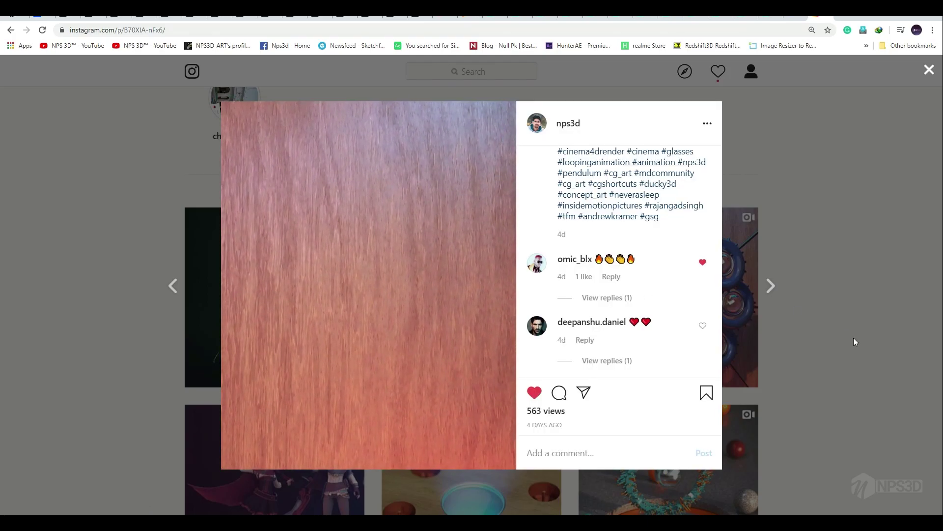
click(854, 338)
scroll(304, 393, down, 4)
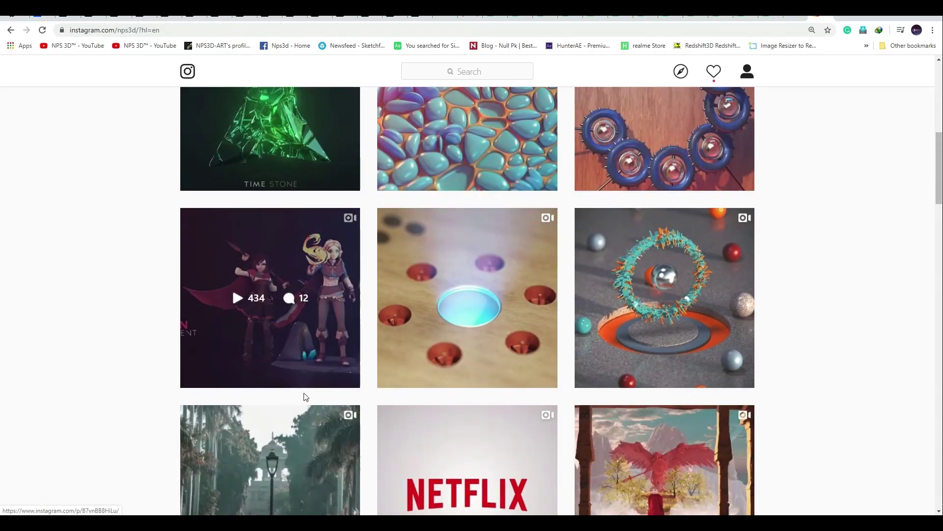
scroll(634, 295, down, 8)
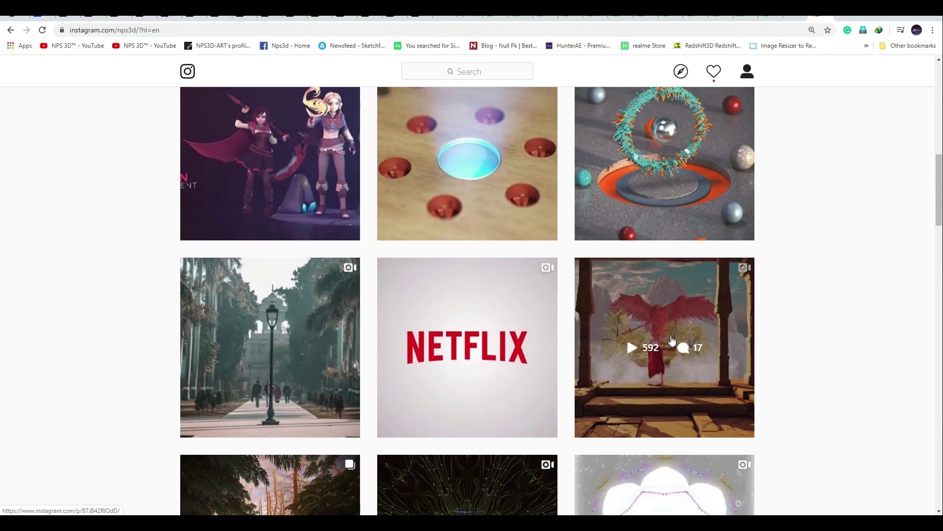
scroll(407, 344, down, 5)
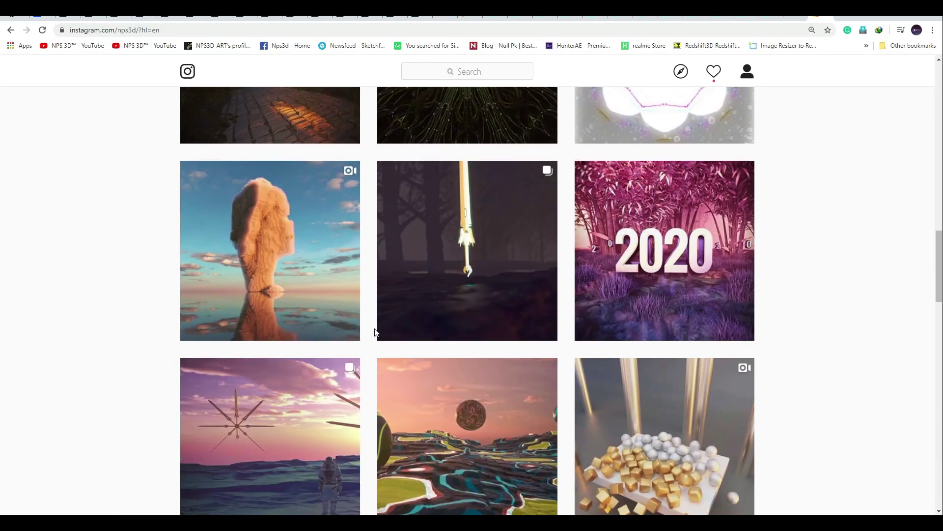
scroll(375, 343, down, 4)
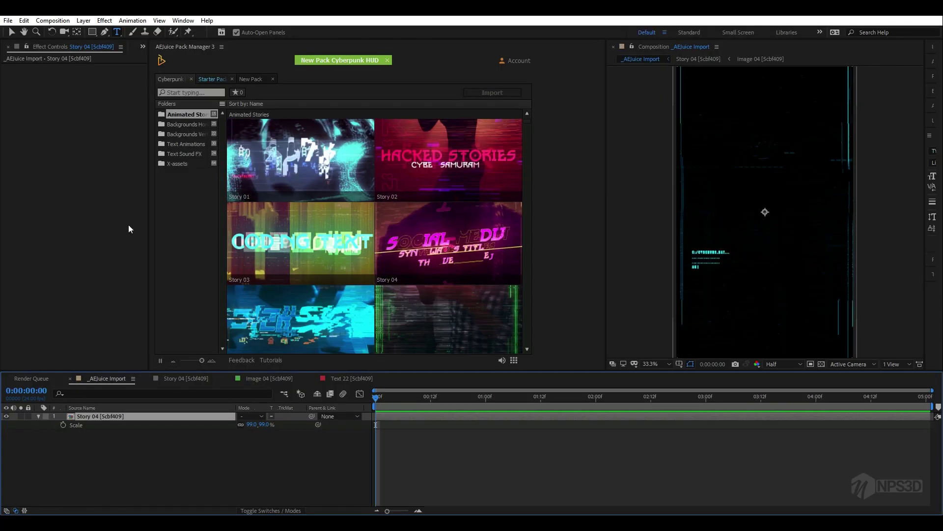
- Browse the AEJuice horizontal background and text animation templates in the project list
click(143, 46)
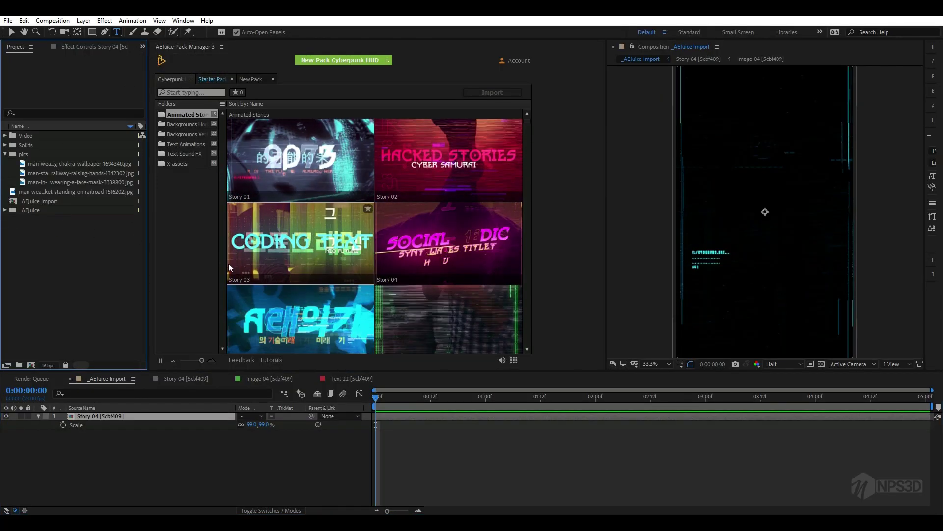
click(187, 125)
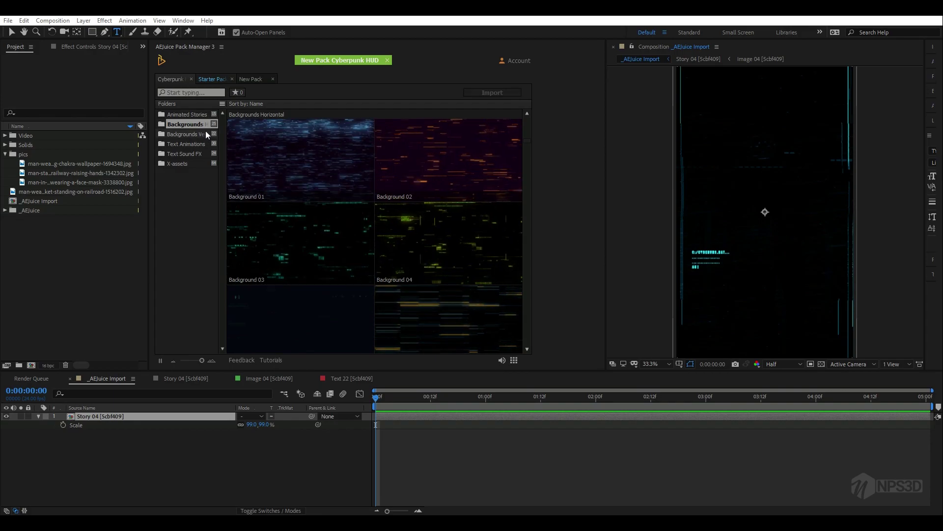
click(186, 144)
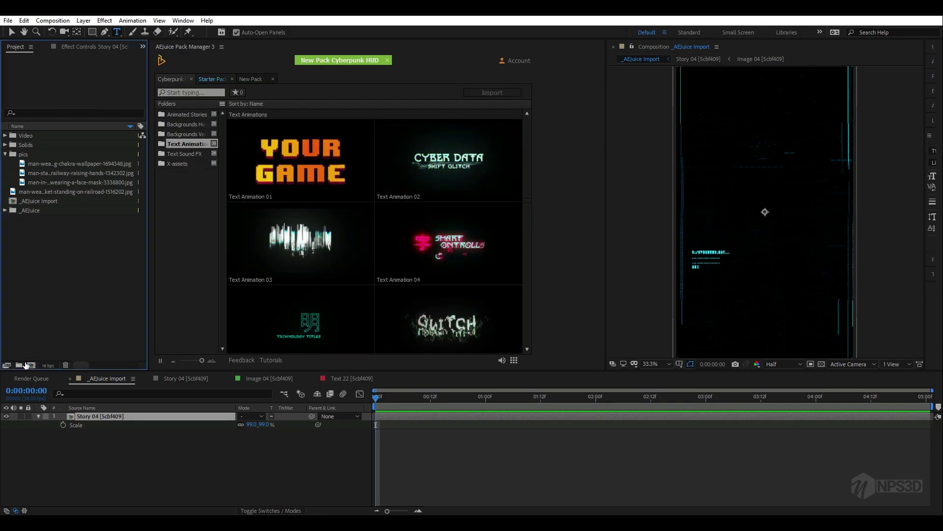
- Create a new 1920-wide composition named logo
click(31, 365)
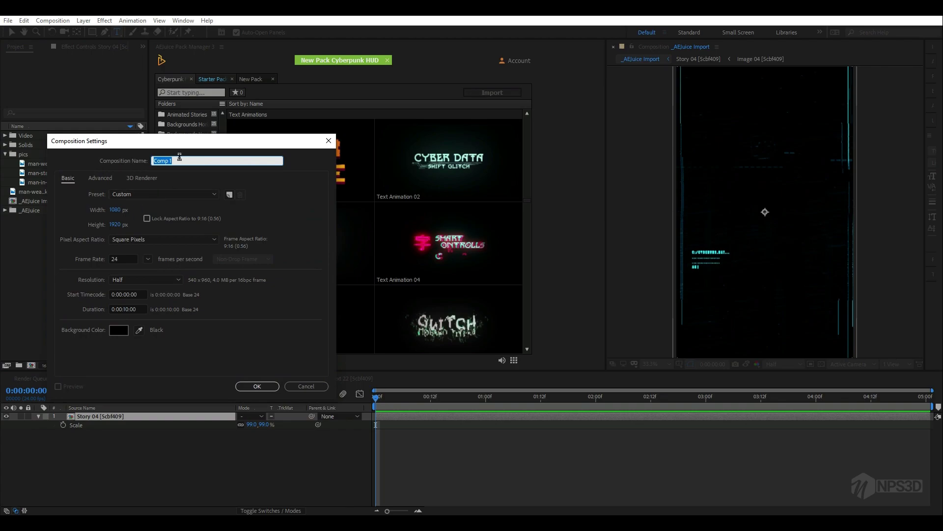
click(115, 210)
text(192)
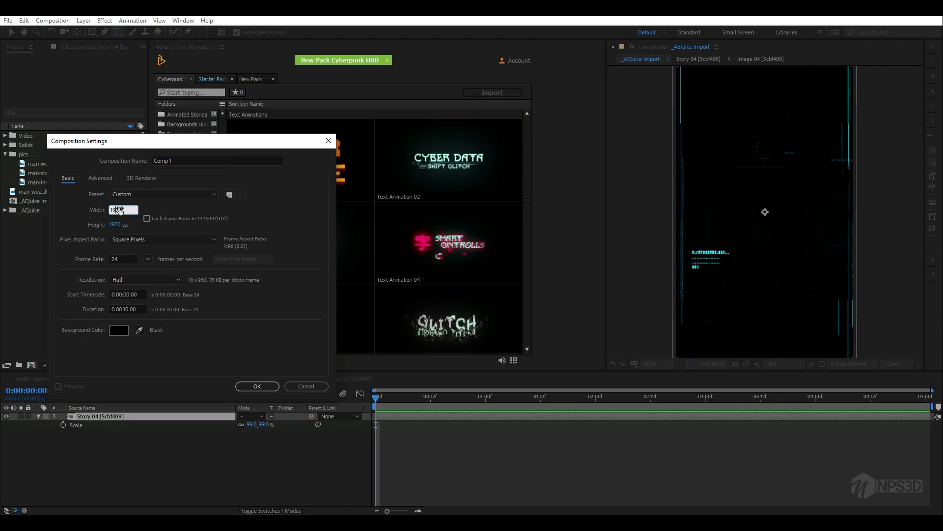
text(0)
click(115, 160)
text(te)
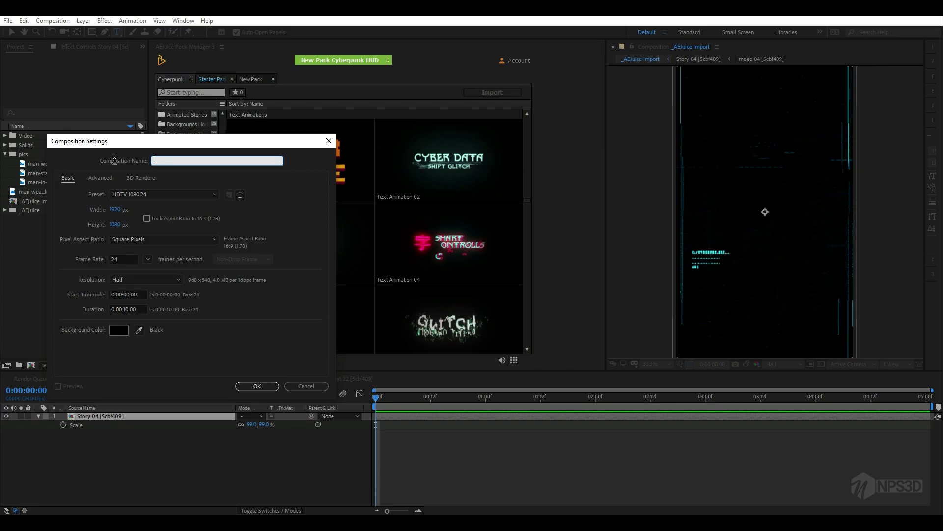
click(257, 384)
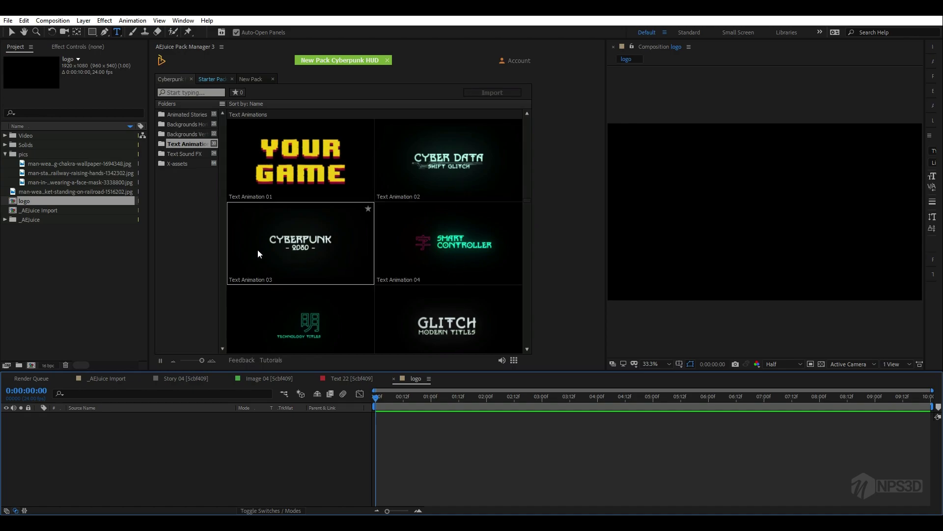
- At 2 seconds 23 frames, drill into Text Animation 21 and its Text 21 precomp
scroll(452, 290, down, 5)
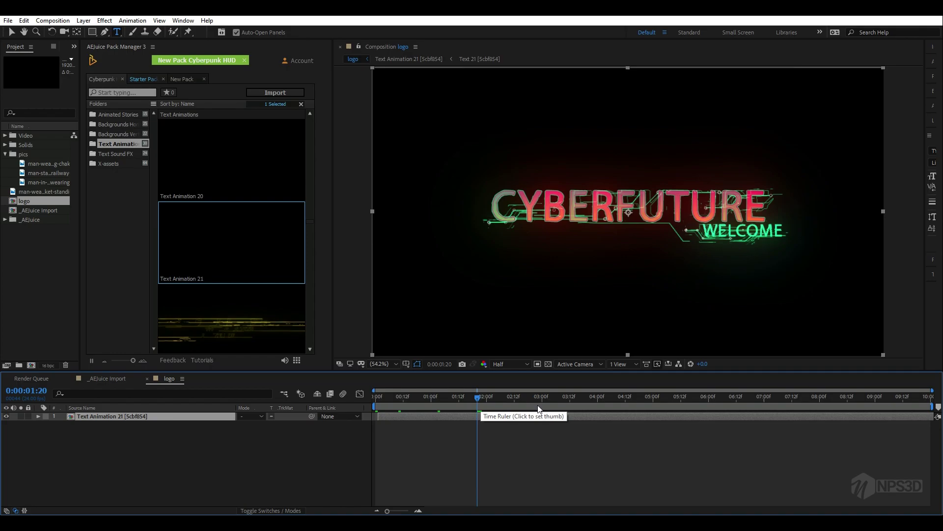
click(539, 407)
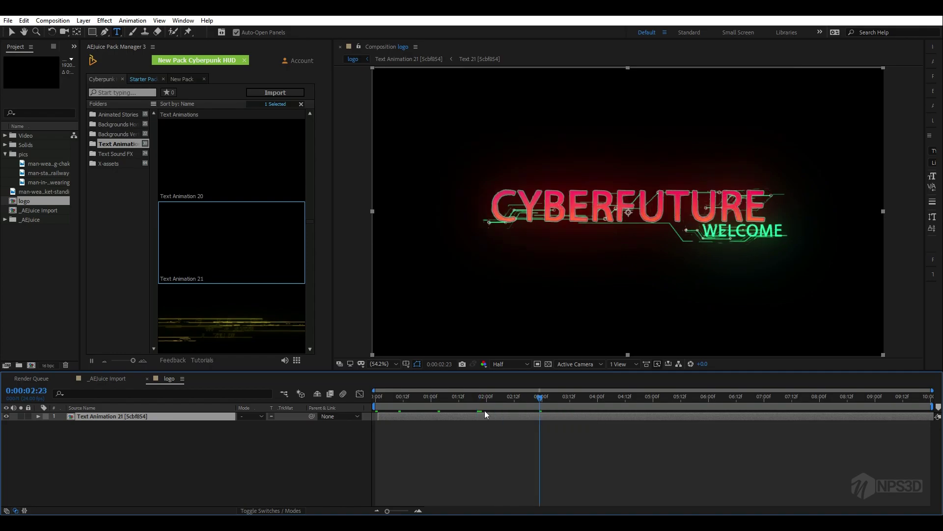
double_click(130, 417)
click(91, 423)
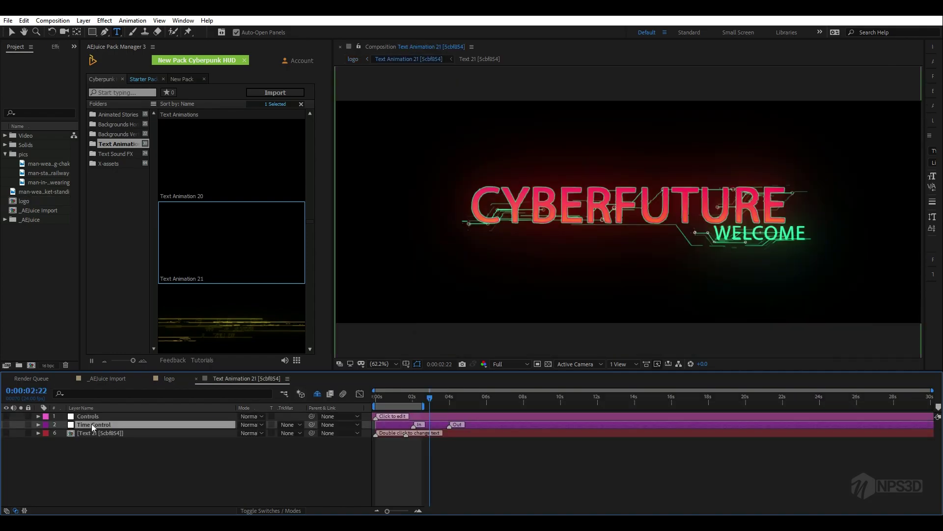
click(111, 432)
double_click(111, 432)
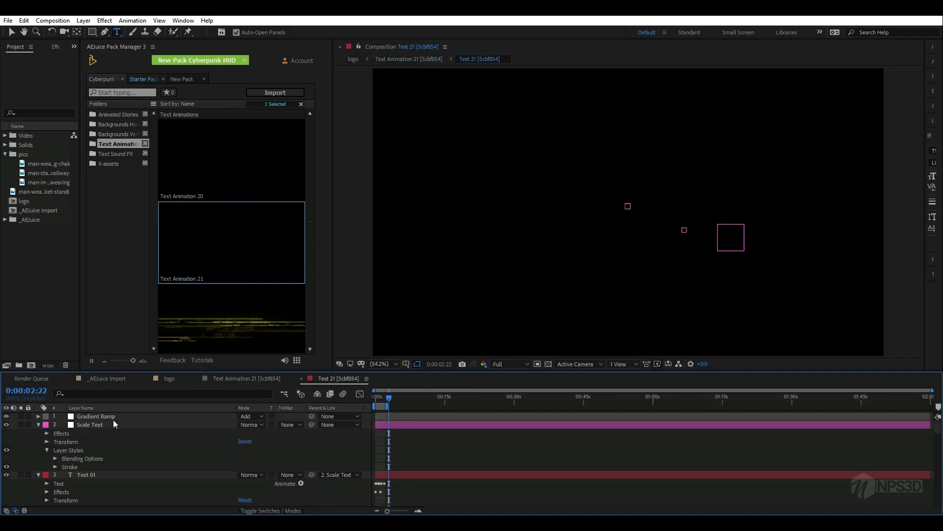
- Collapse the Scale Text, Text 01 and Text 02 layers, select Text 01, then return to logo
click(38, 425)
click(38, 434)
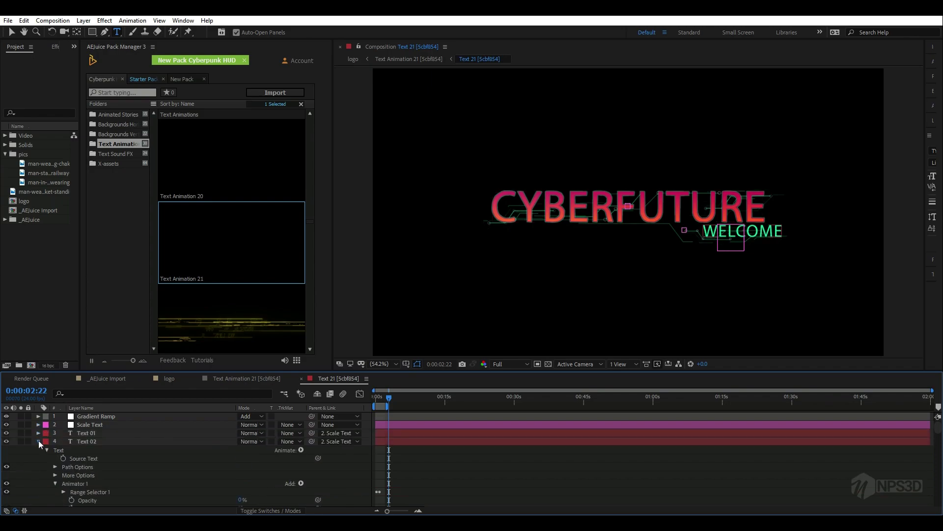
click(38, 441)
click(90, 434)
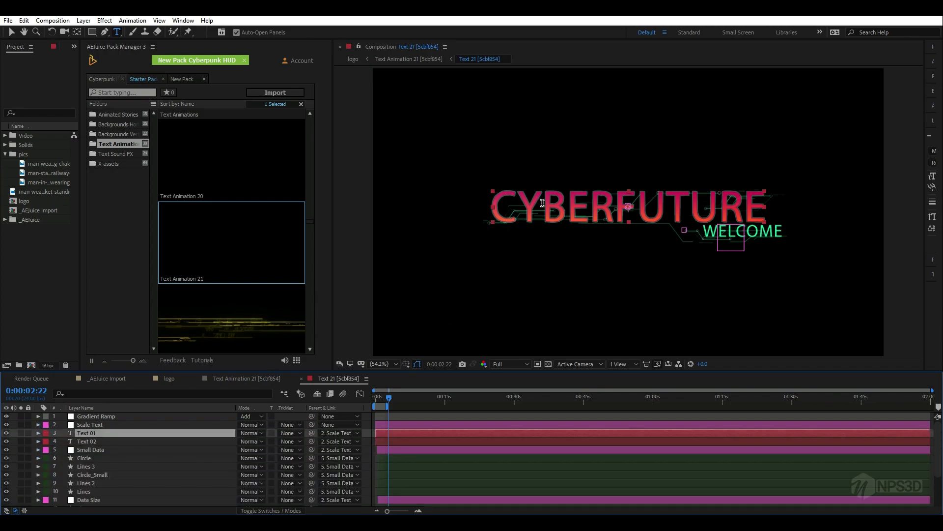
click(259, 378)
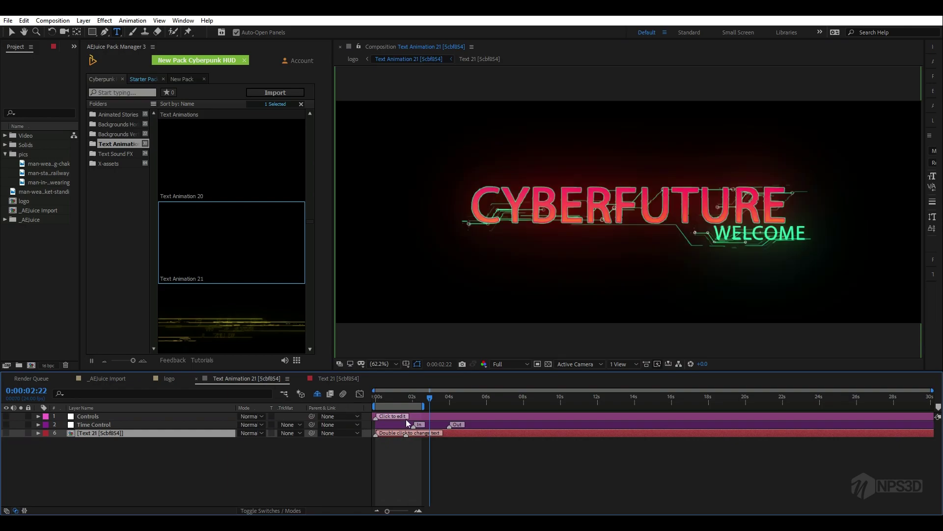
click(187, 379)
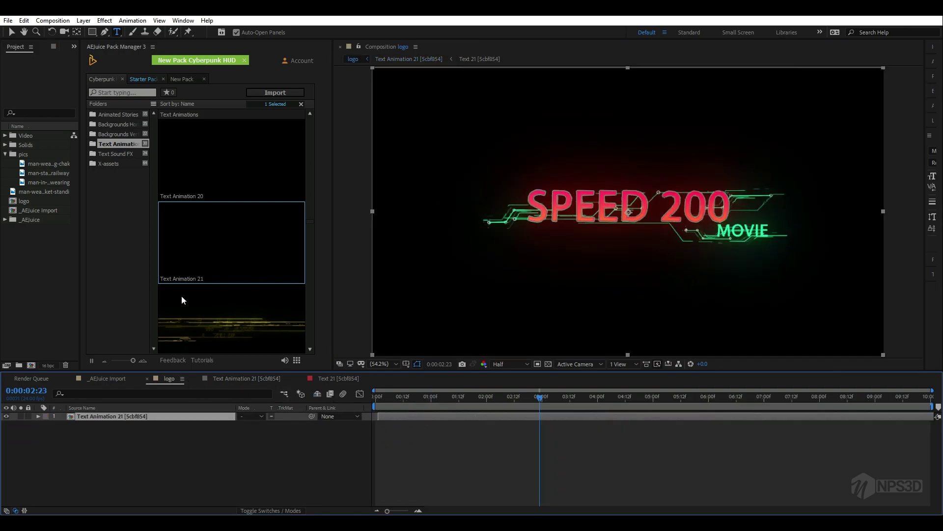
- Select the Controls layer in Text Animation 21 and widen Effect Controls to read names
click(74, 47)
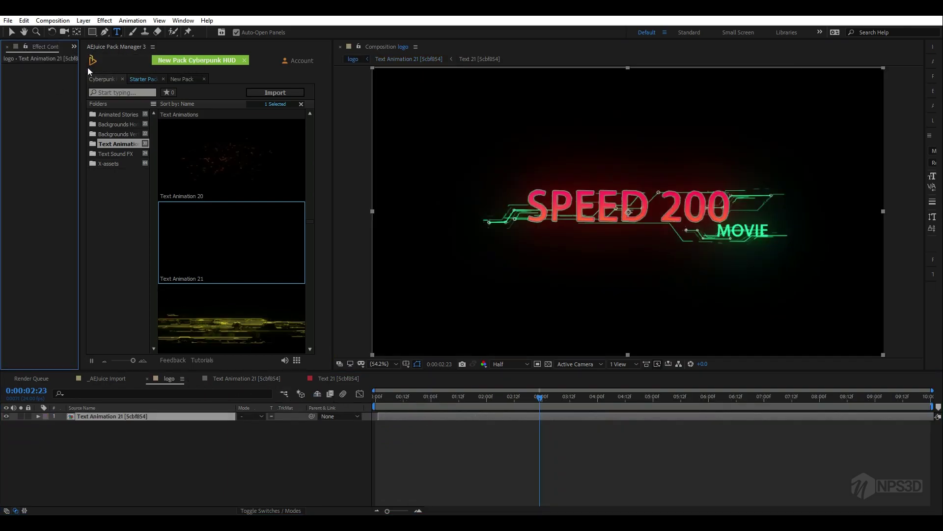
click(229, 378)
click(108, 425)
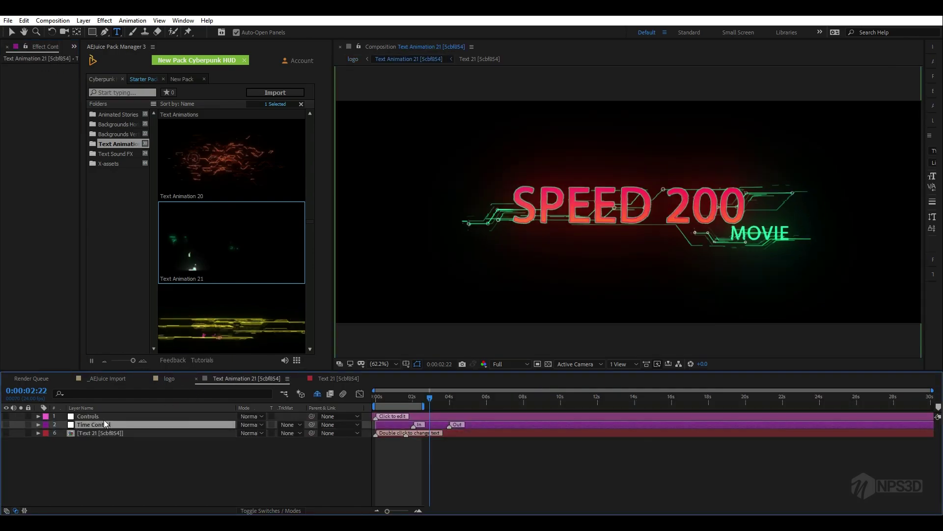
click(106, 416)
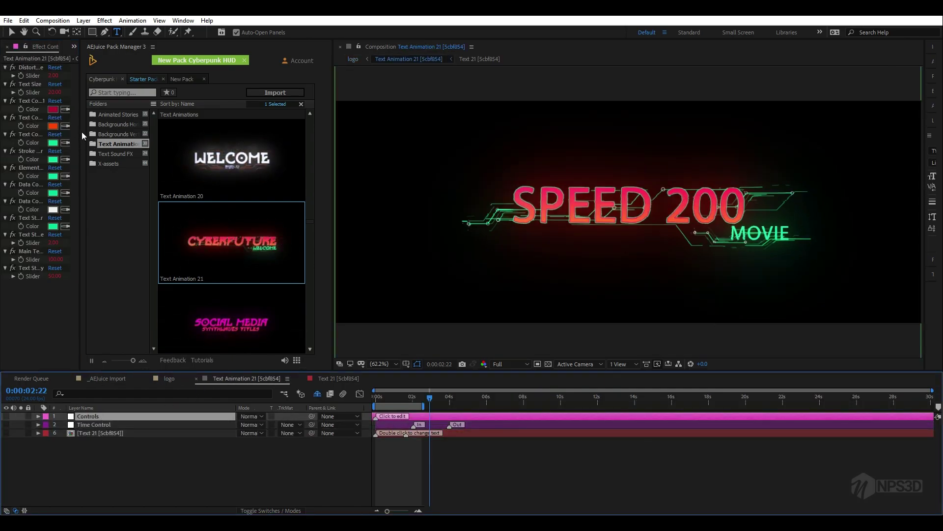
drag(80, 130, 131, 131)
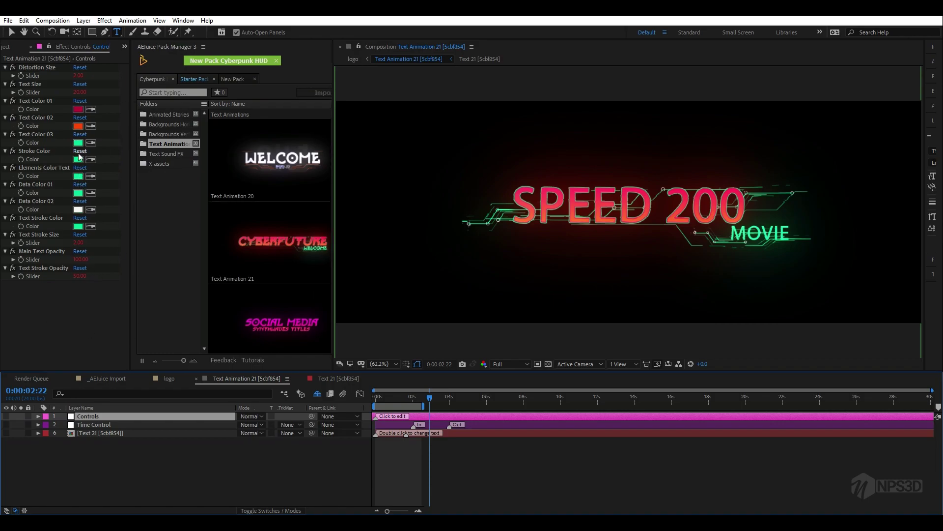
- Set Text Color 03 to cyan and pick a cyan hue for Stroke Color
click(78, 142)
click(199, 344)
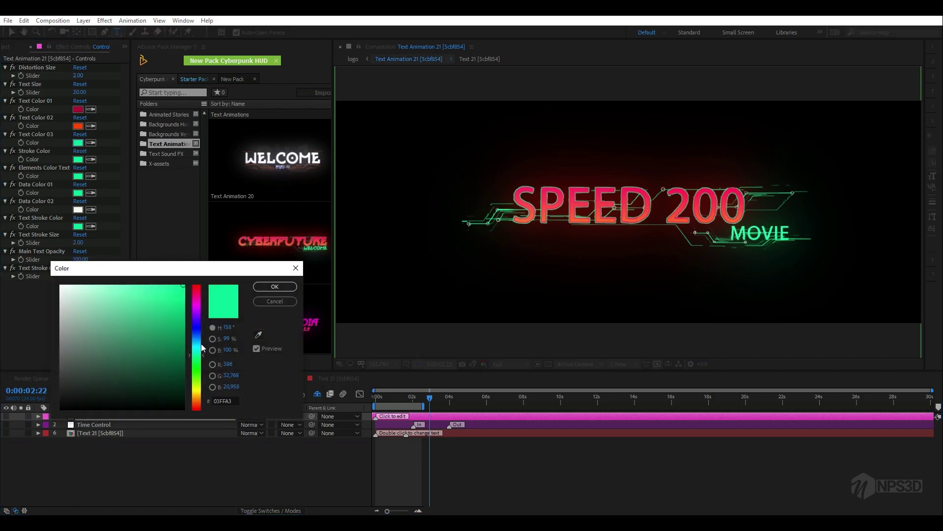
click(275, 287)
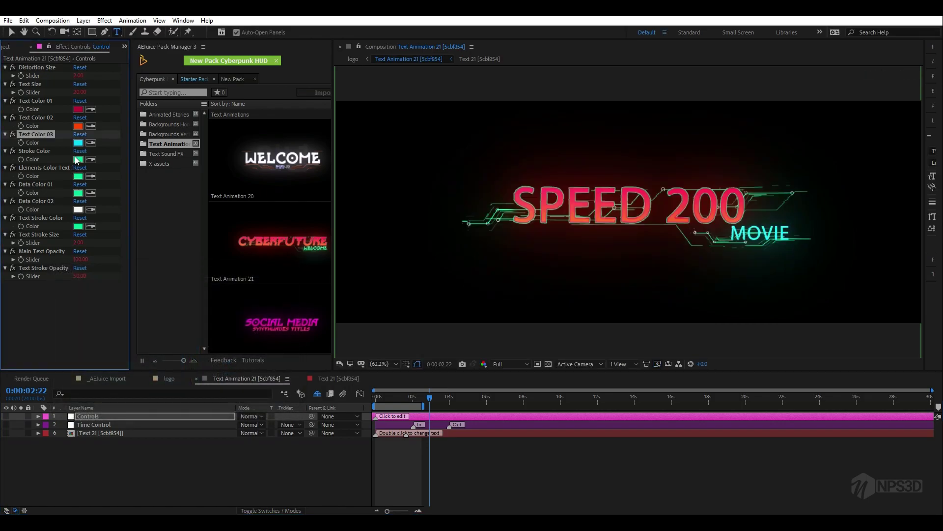
click(78, 159)
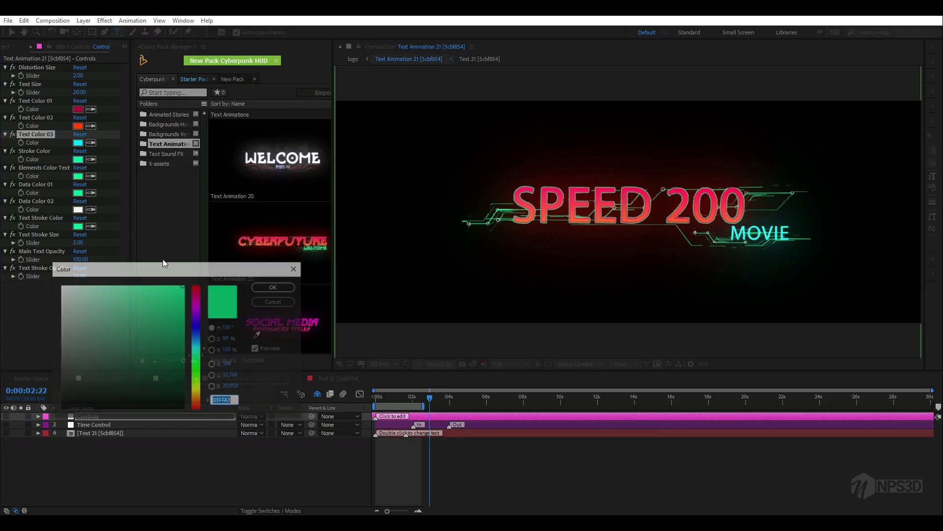
drag(199, 343, 199, 350)
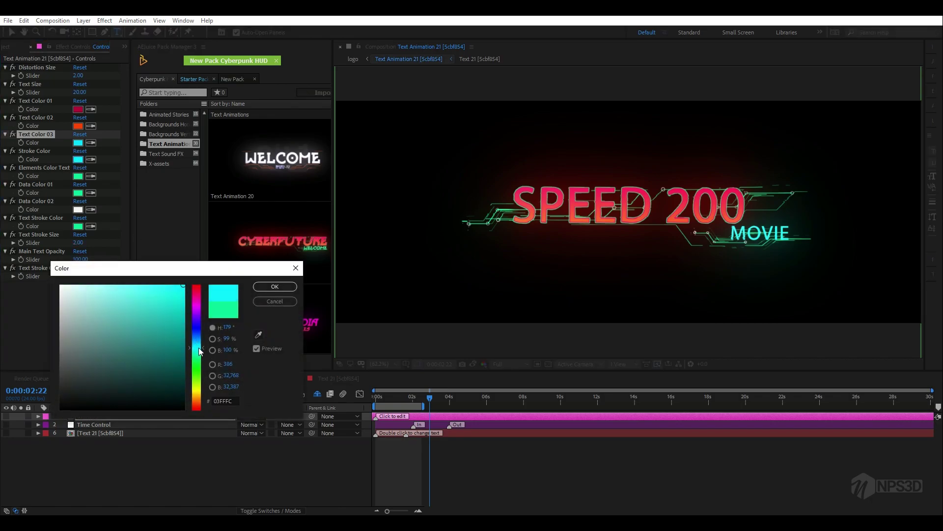
- Apply the cyan stroke colour, then check Text 21 with transparency toggled on and off
click(296, 288)
click(317, 379)
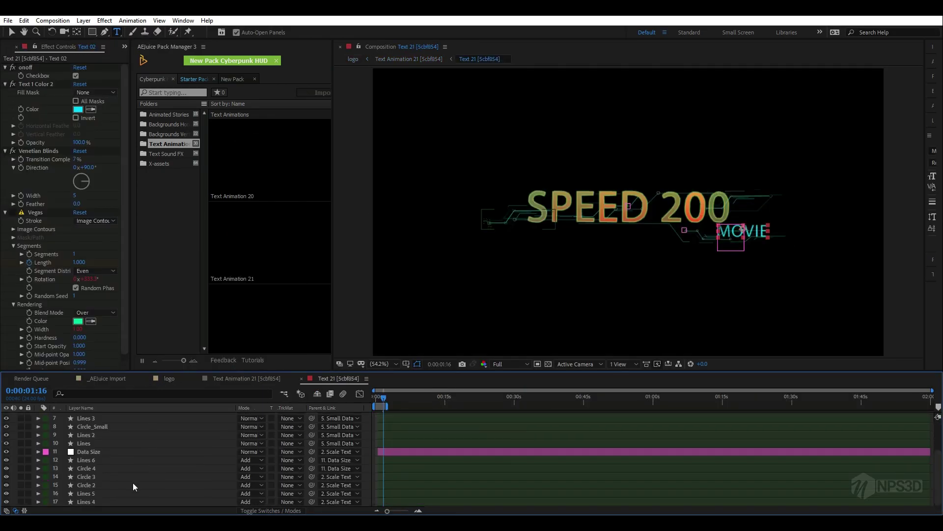
key(ctrl+0)
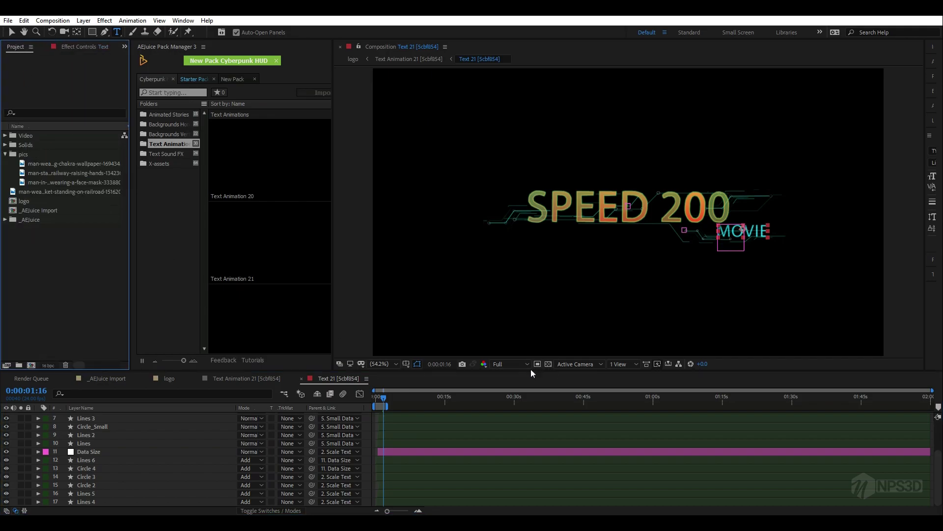
click(547, 364)
click(547, 364)
- Add the foggy skyscraper clip from the Video folder beneath the title layers
click(44, 192)
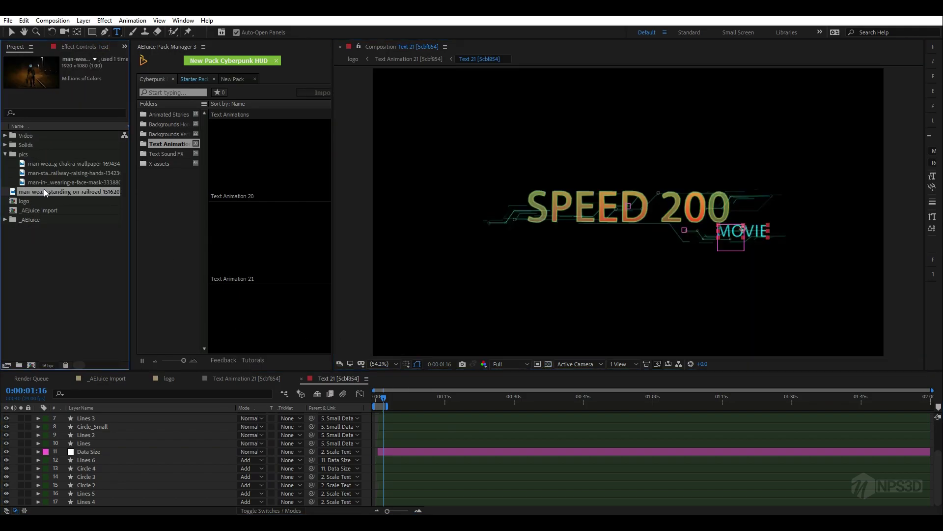
click(43, 183)
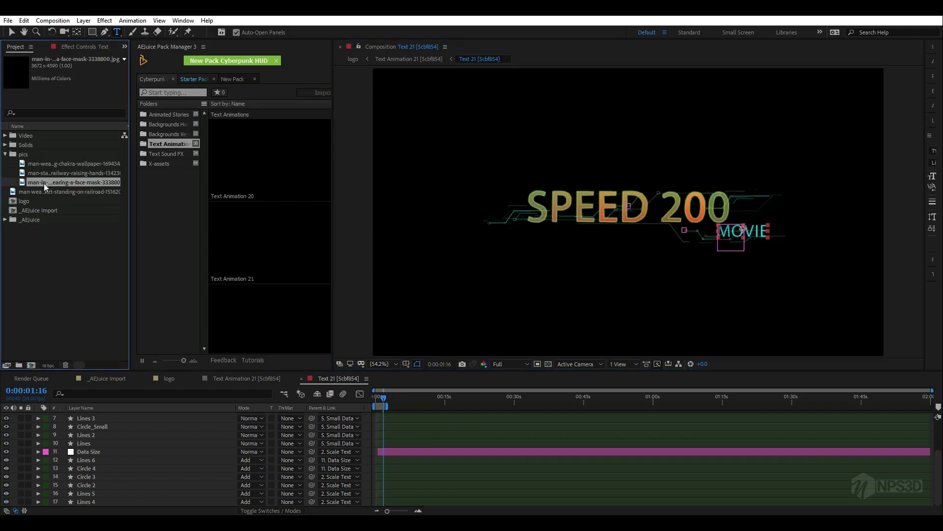
click(5, 155)
click(5, 135)
click(37, 145)
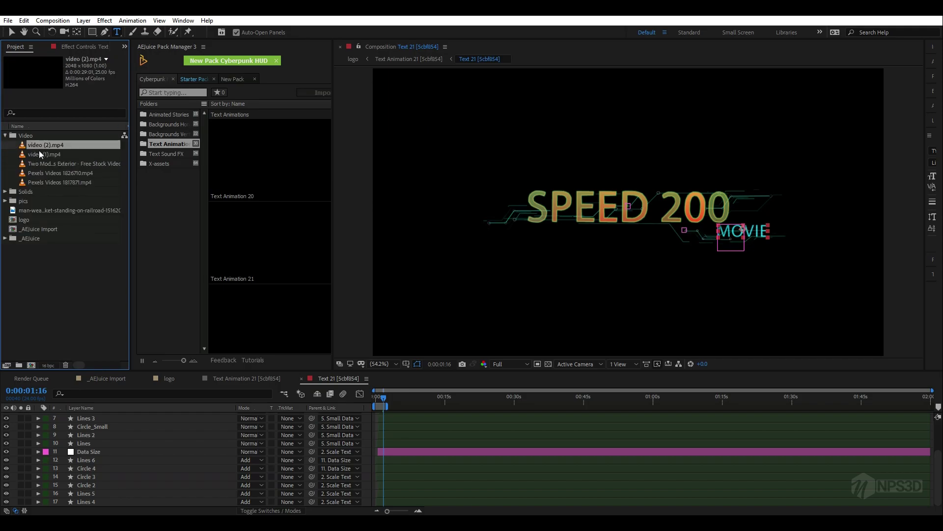
click(45, 154)
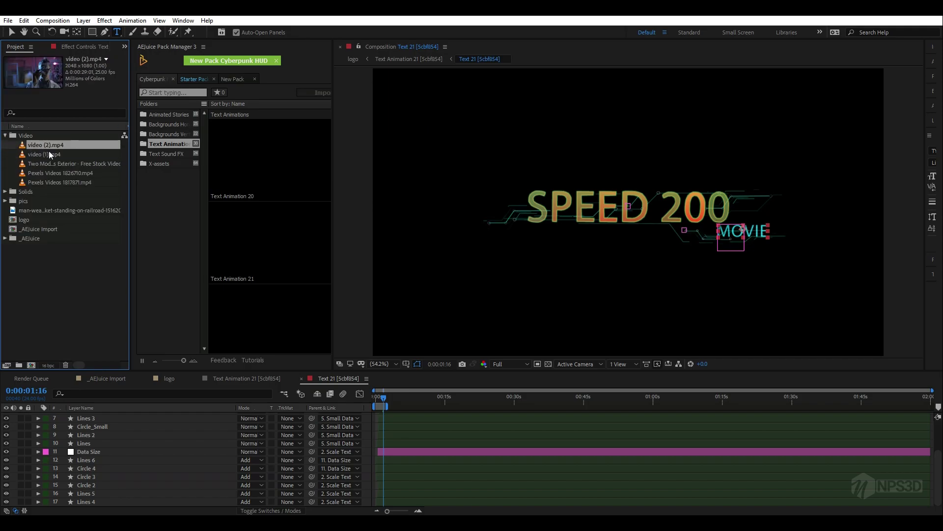
click(52, 163)
click(58, 173)
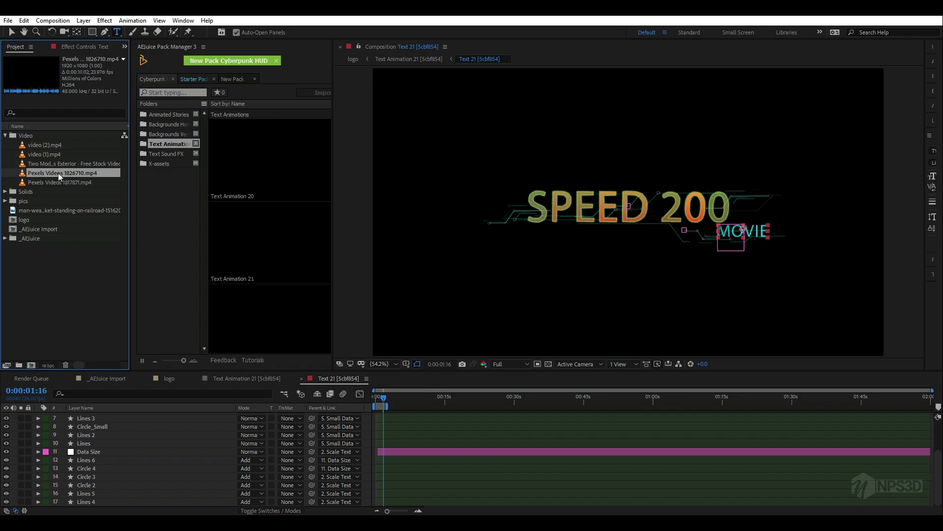
click(61, 182)
click(60, 176)
drag(62, 181, 128, 507)
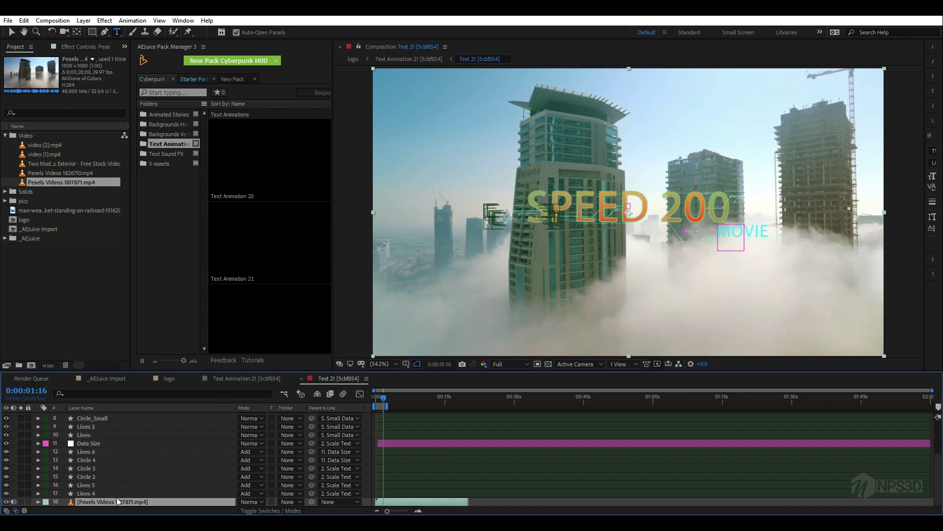
- Lower the city video's opacity and preview the title animation in the logo comp
key(t)
drag(240, 504, 194, 505)
click(176, 378)
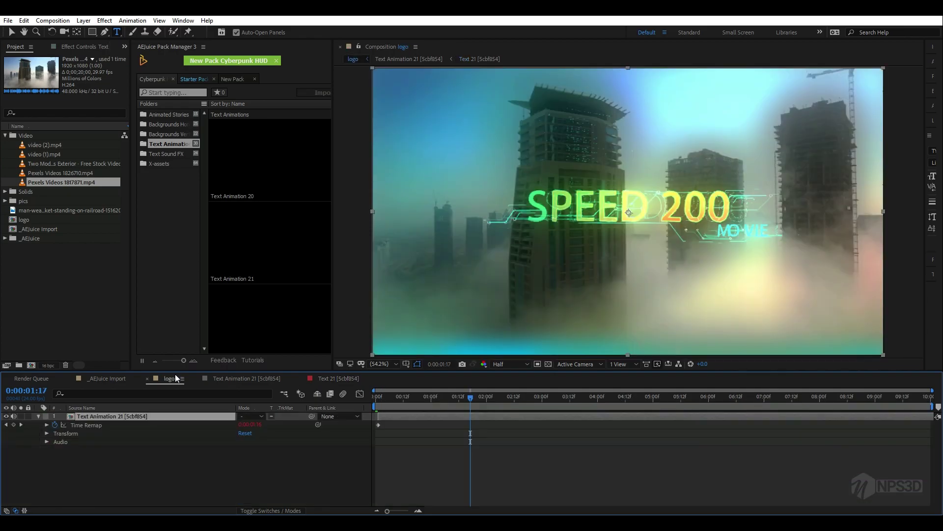
key(space)
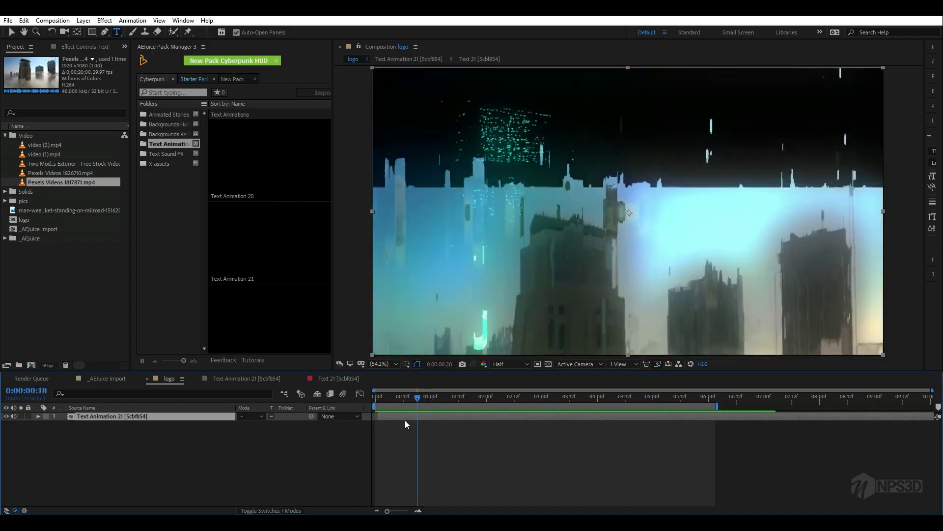
key(space)
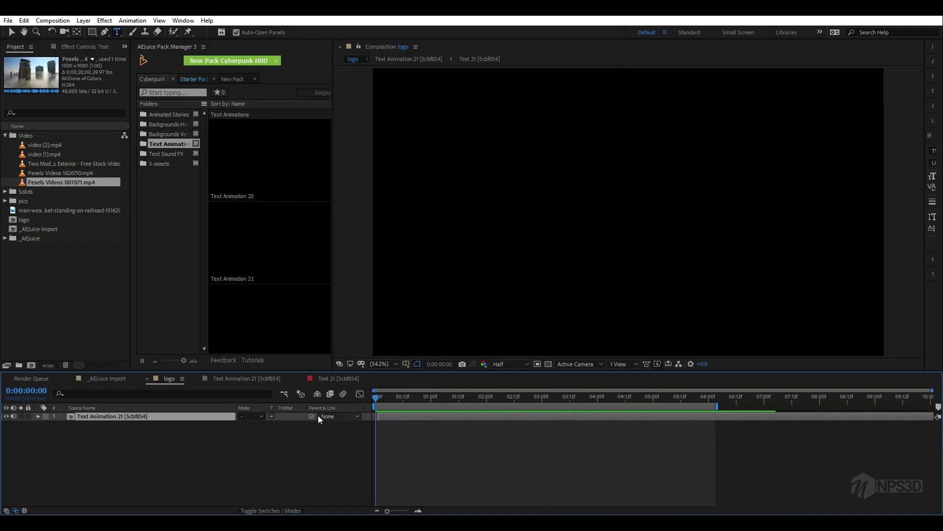
- Import the first Text Sound FX clip at 0:00:00:22 and shift it slightly earlier
click(155, 153)
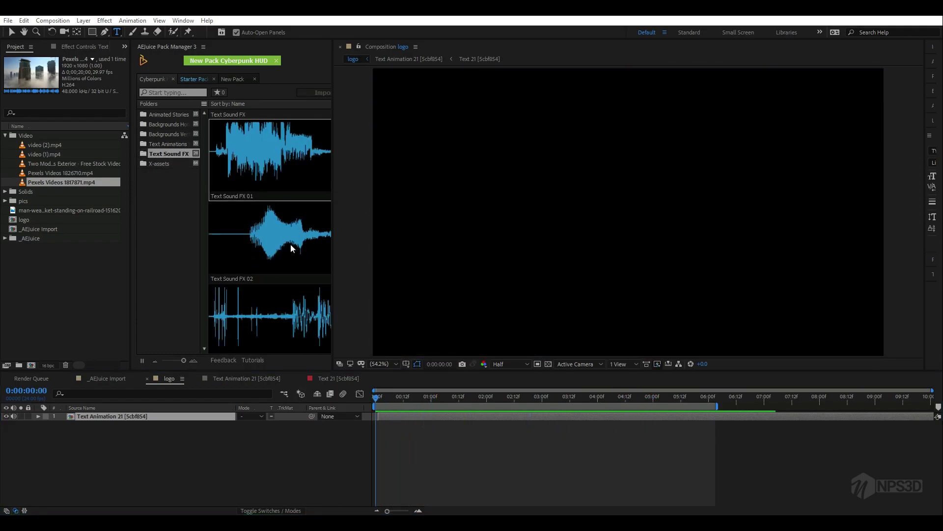
click(415, 396)
drag(418, 399, 427, 399)
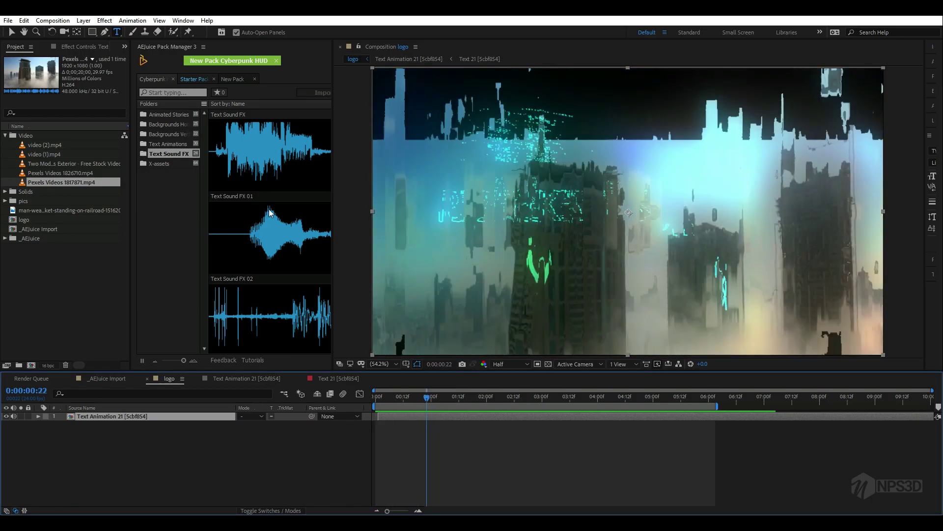
click(250, 171)
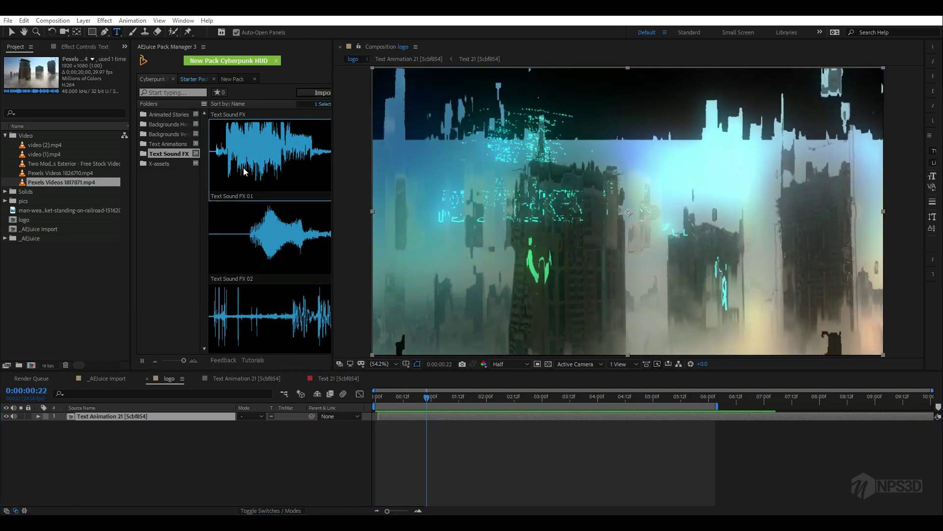
click(320, 94)
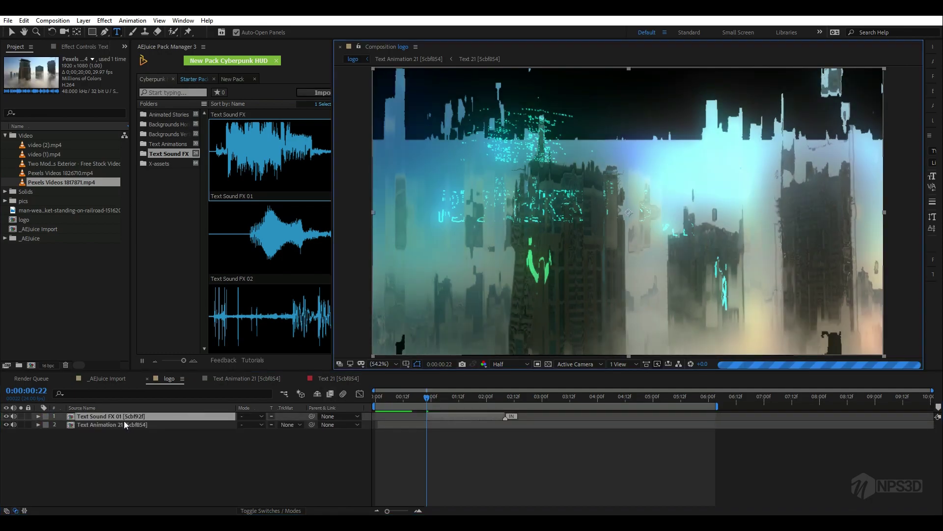
drag(441, 416, 424, 417)
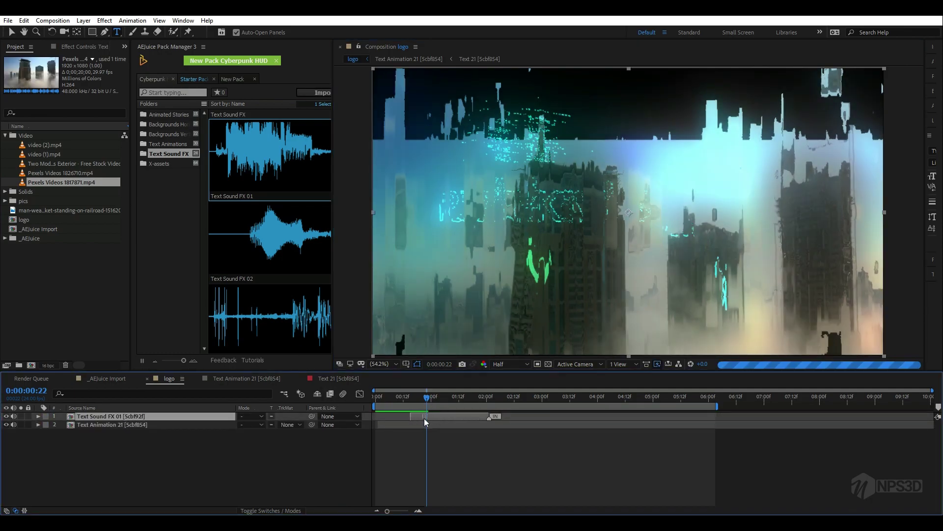
- Import Text Sound FX 02 and further text sound effects into the logo comp
click(274, 255)
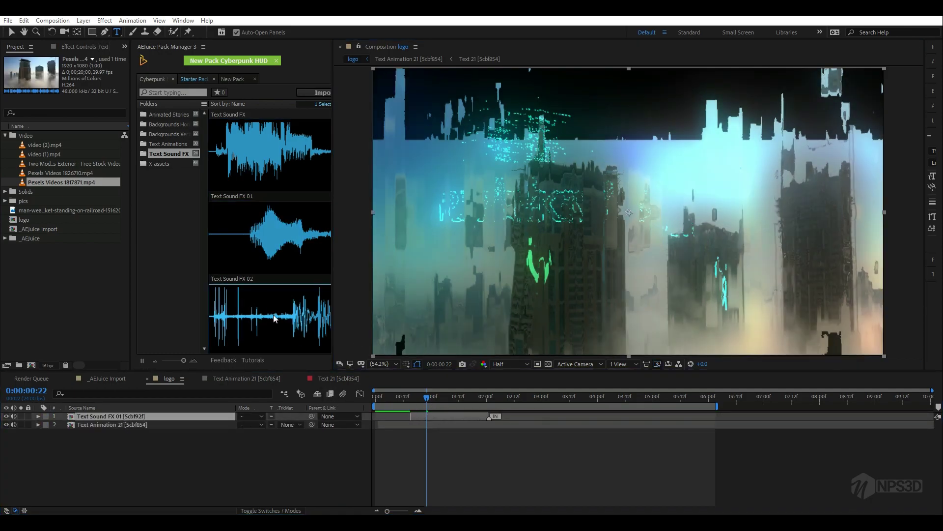
scroll(274, 255, down, 2)
scroll(274, 269, down, 3)
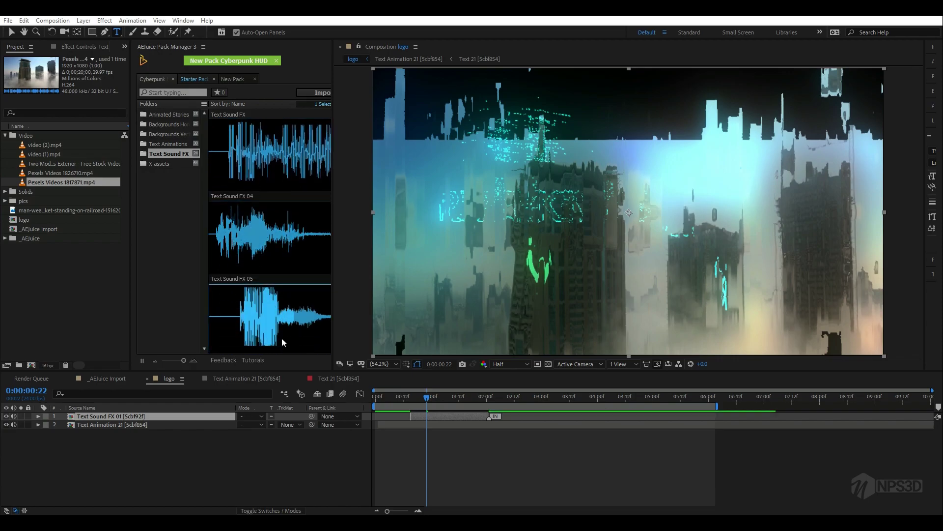
double_click(282, 338)
scroll(285, 312, down, 1)
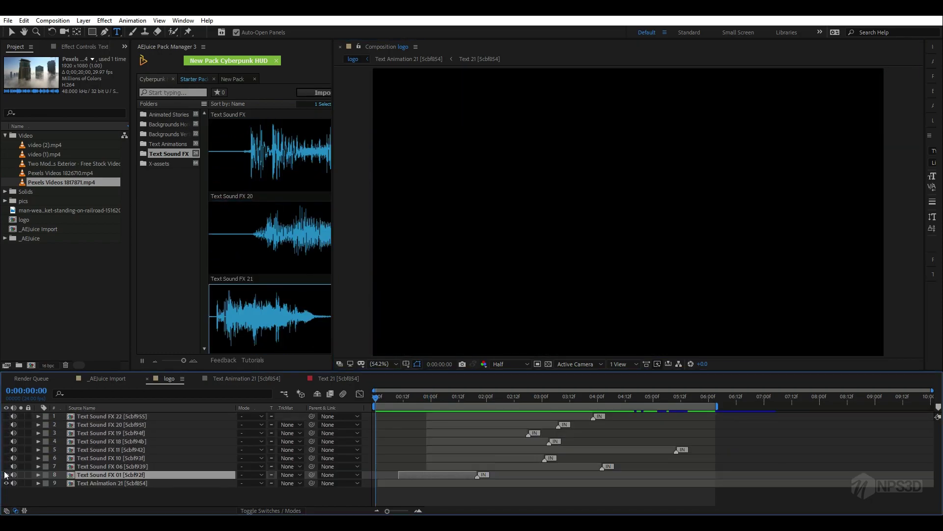
- Mute the sound layers, preview the title, and delete the Text Sound FX 06 layer
drag(13, 465, 28, 409)
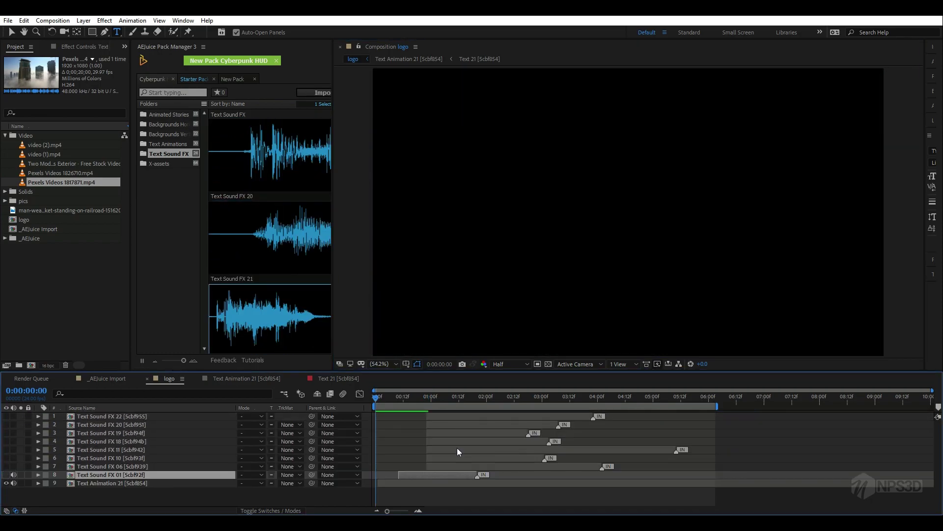
key(space)
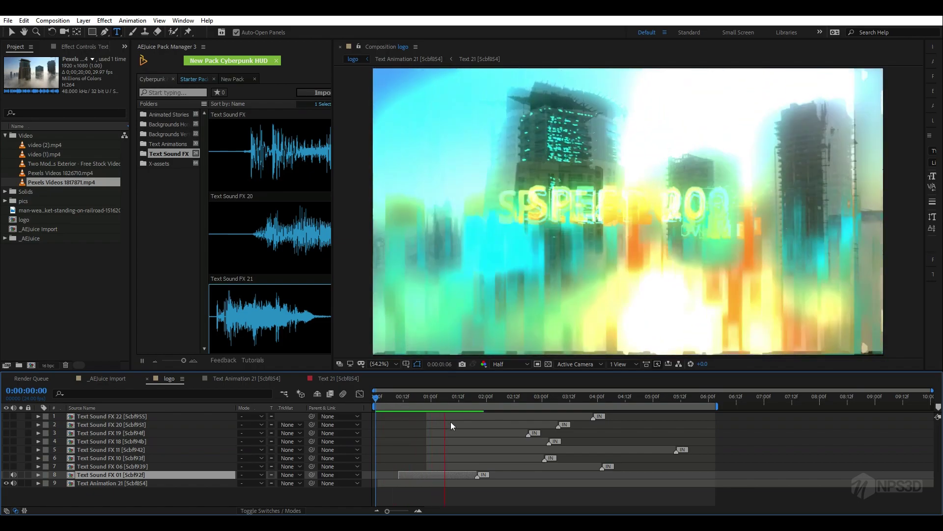
key(space)
click(444, 465)
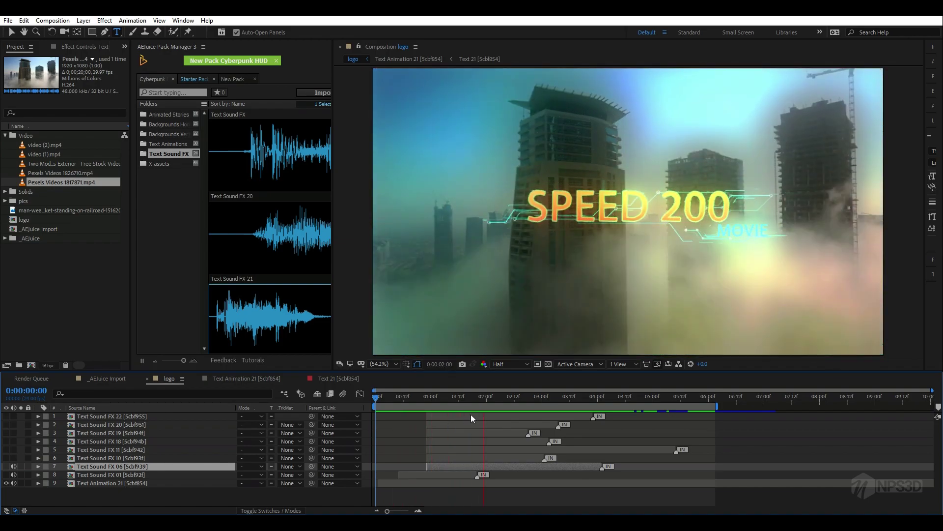
click(493, 398)
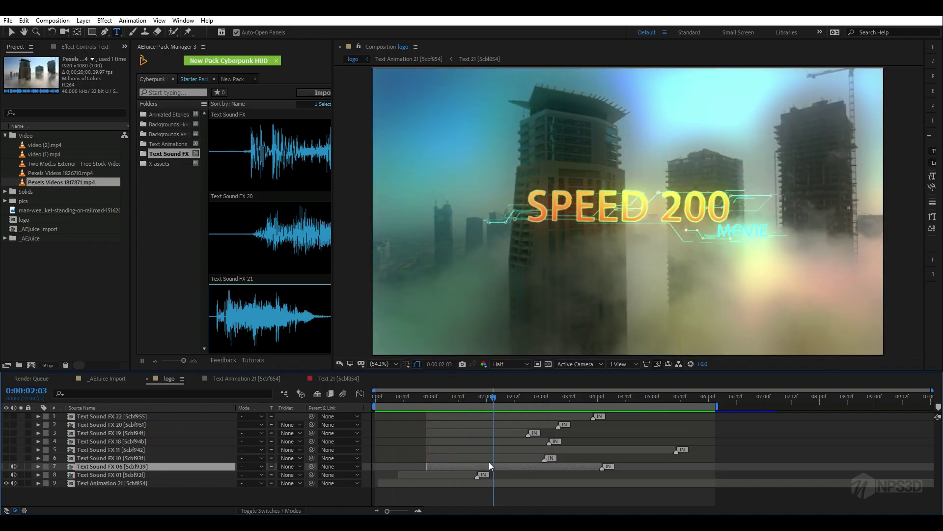
key(Delete)
key(ctrl+Up)
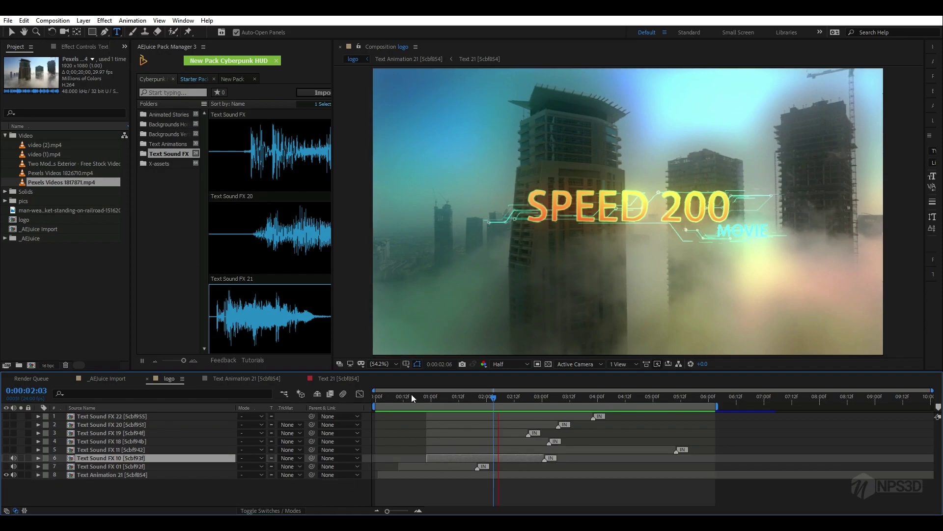
key(Home)
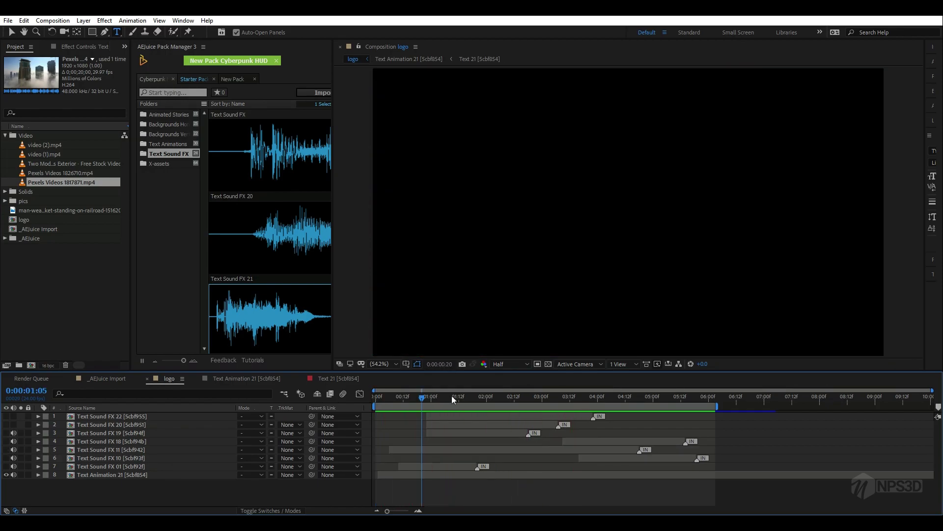
- Scrub between 0:00:00:22 and 0:00:01:21, then preview the title with its sound effects from the start
click(484, 397)
drag(484, 399, 582, 395)
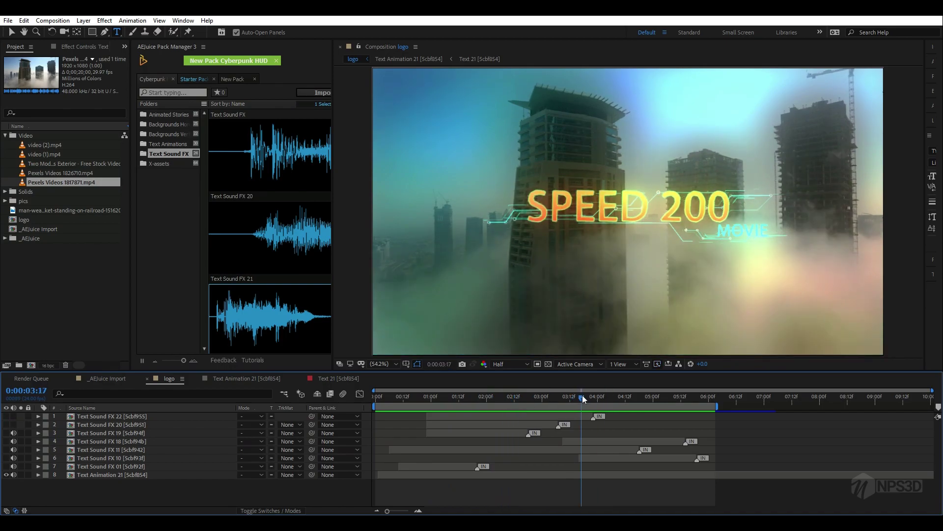
drag(582, 395, 346, 431)
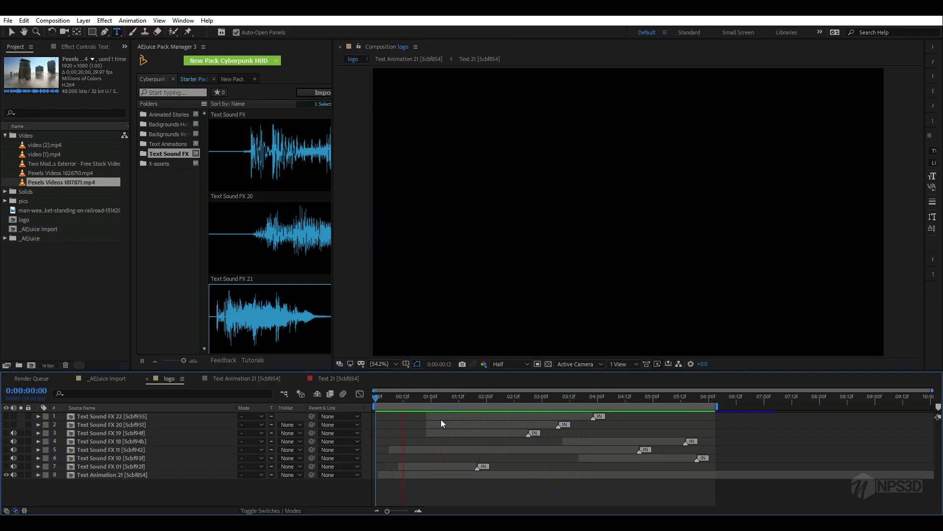
key(space)
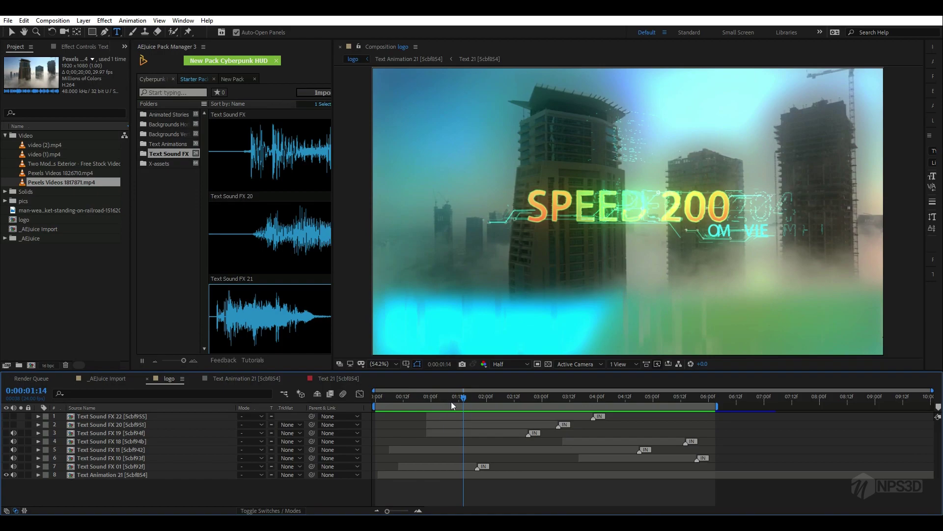
key(space)
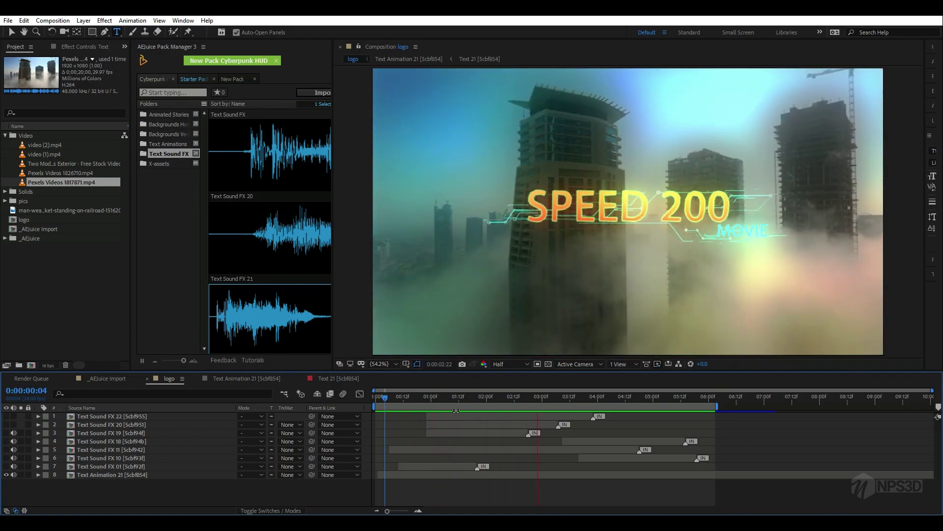
key(space)
key(Home)
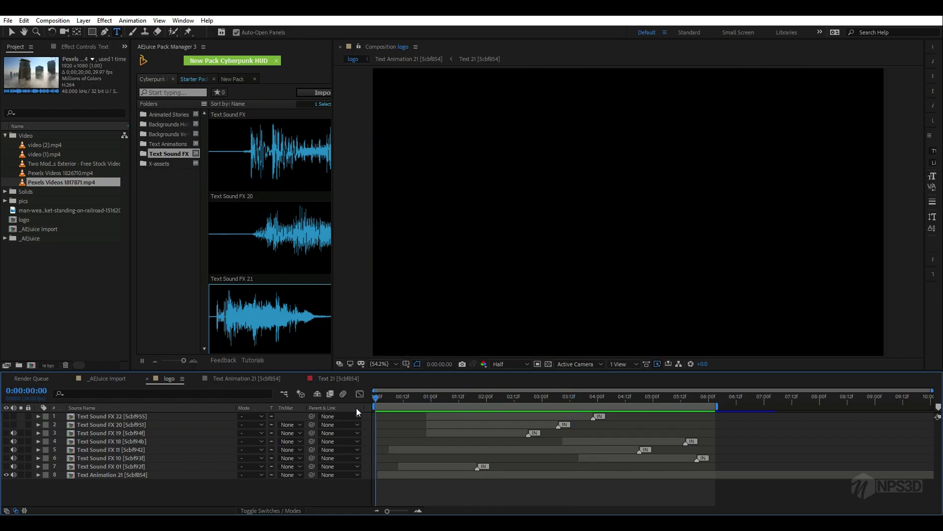
key(space)
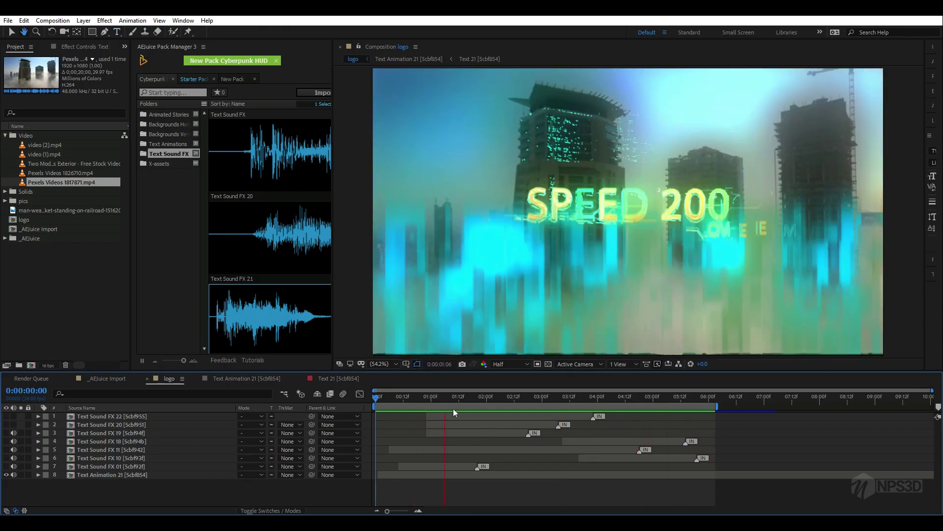
- Browse the X-assets and Backgrounds Vertical folders and widen the pack browser to two columns
click(438, 398)
drag(439, 399, 496, 411)
click(168, 161)
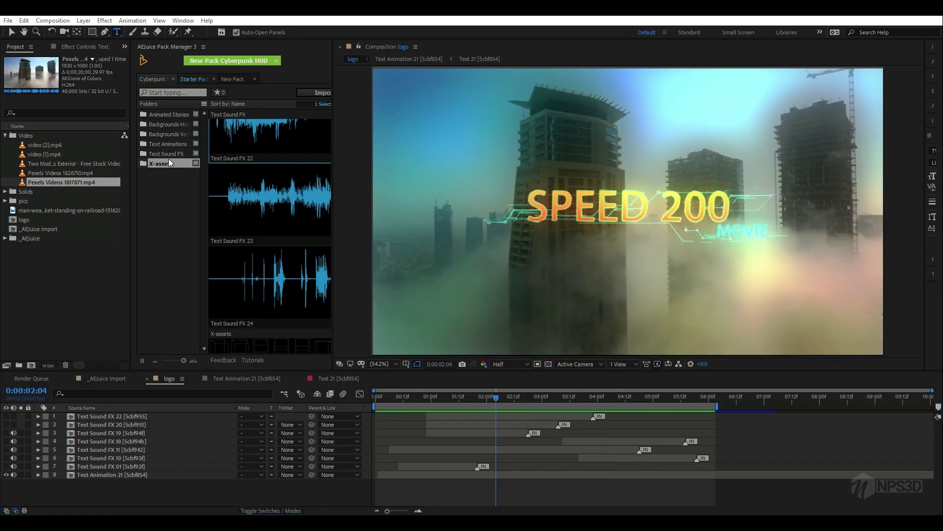
click(165, 134)
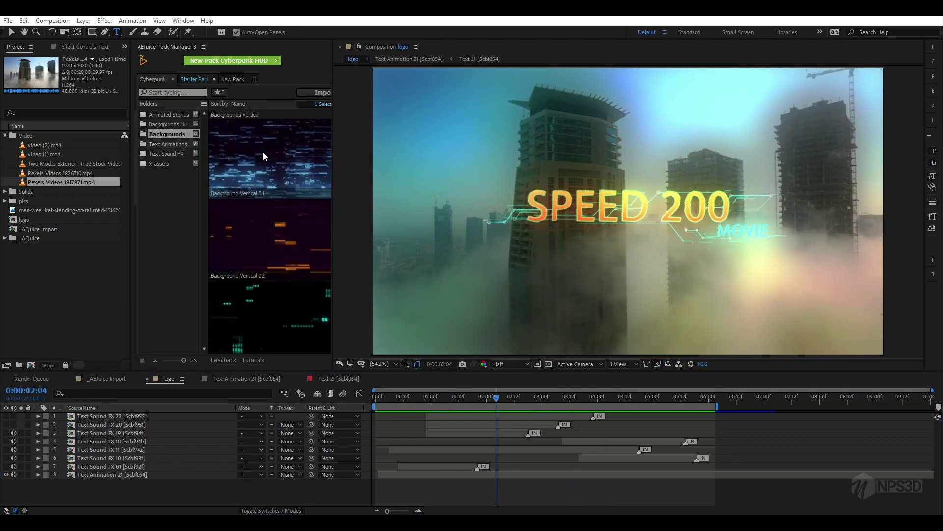
drag(337, 155, 543, 193)
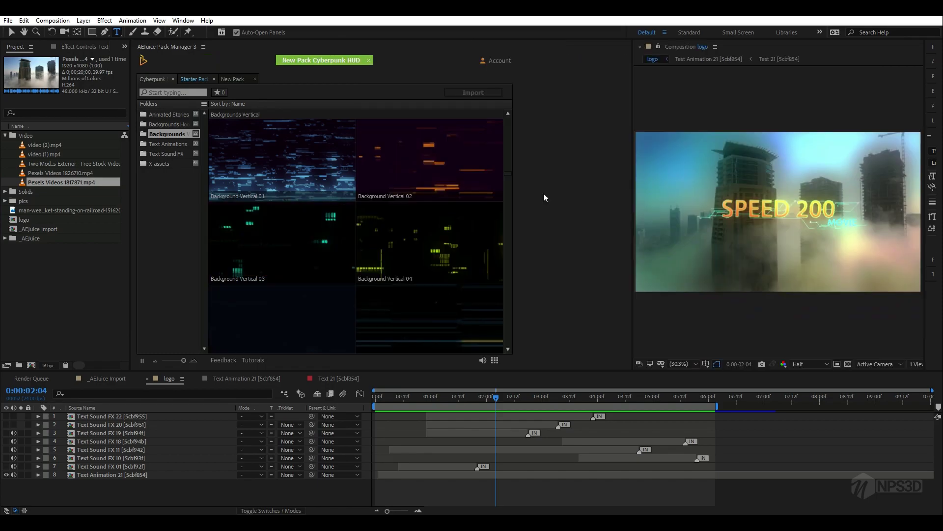
- Scroll through the Animated Stories folder, rebalance viewer and browser widths, and return to the comp start
click(172, 114)
scroll(304, 246, down, 10)
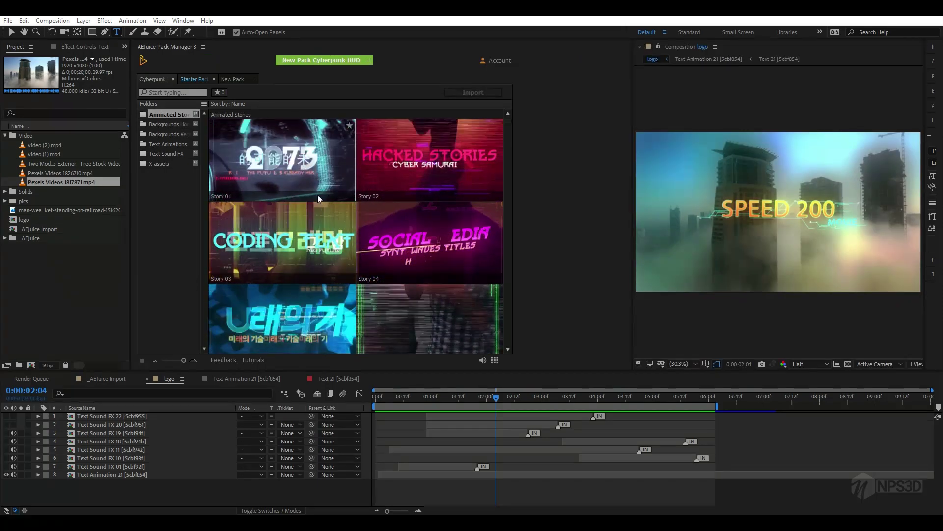
scroll(367, 285, down, 15)
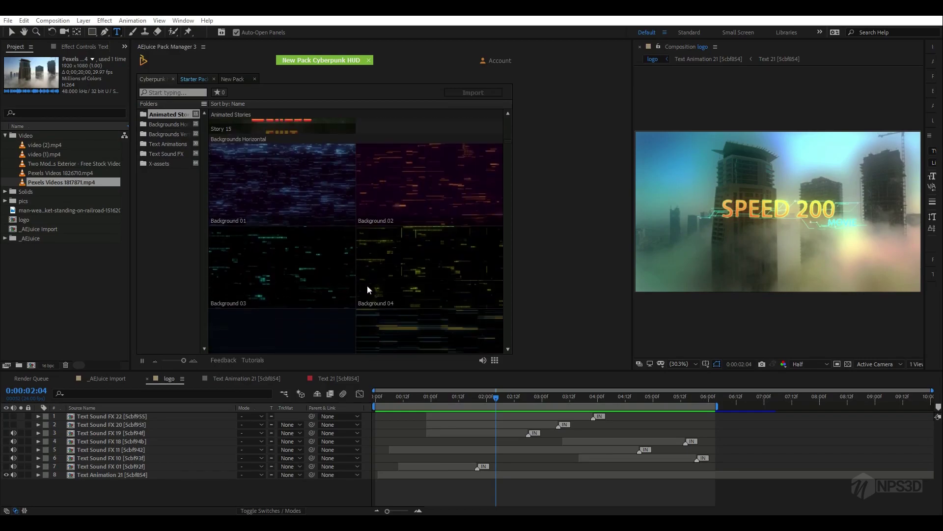
scroll(367, 284, down, 5)
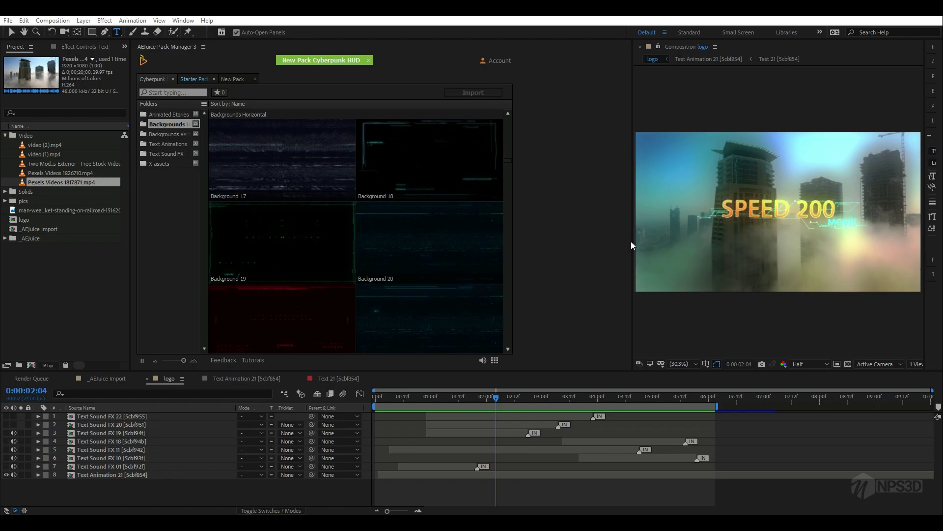
drag(634, 241, 517, 251)
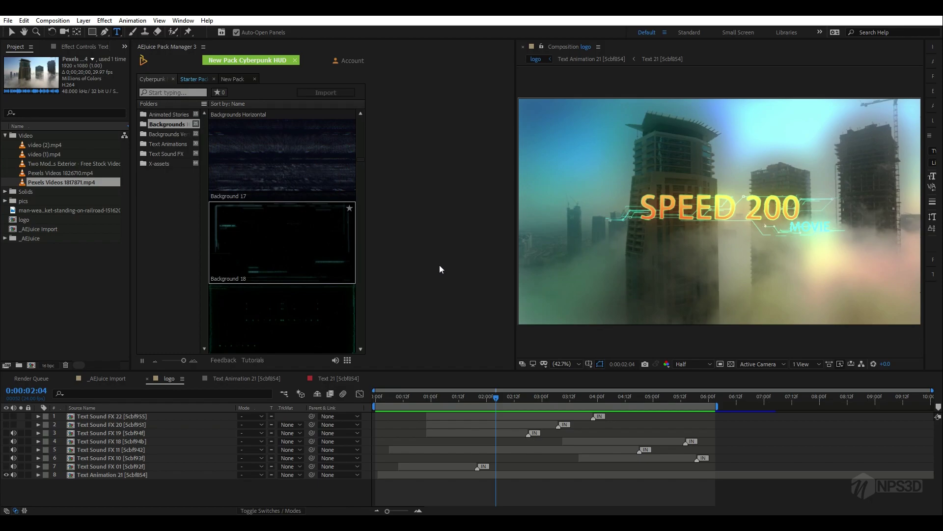
mouse_move(516, 235)
mouse_down()
mouse_move(629, 241)
mouse_move(521, 239)
mouse_up()
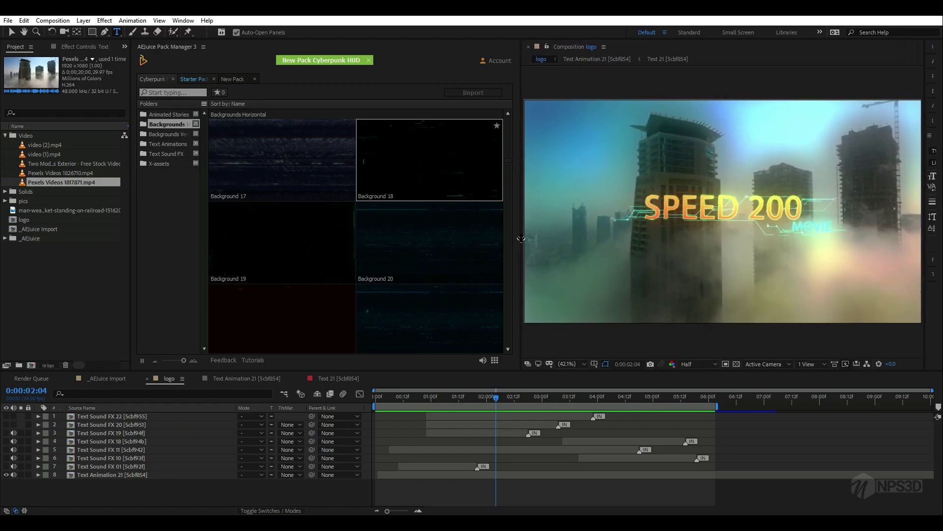
click(394, 409)
key(Home)
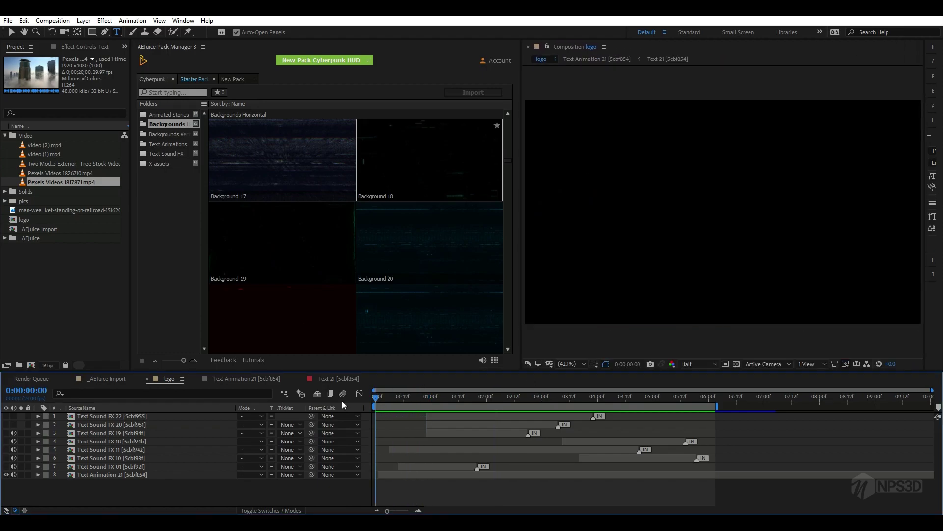